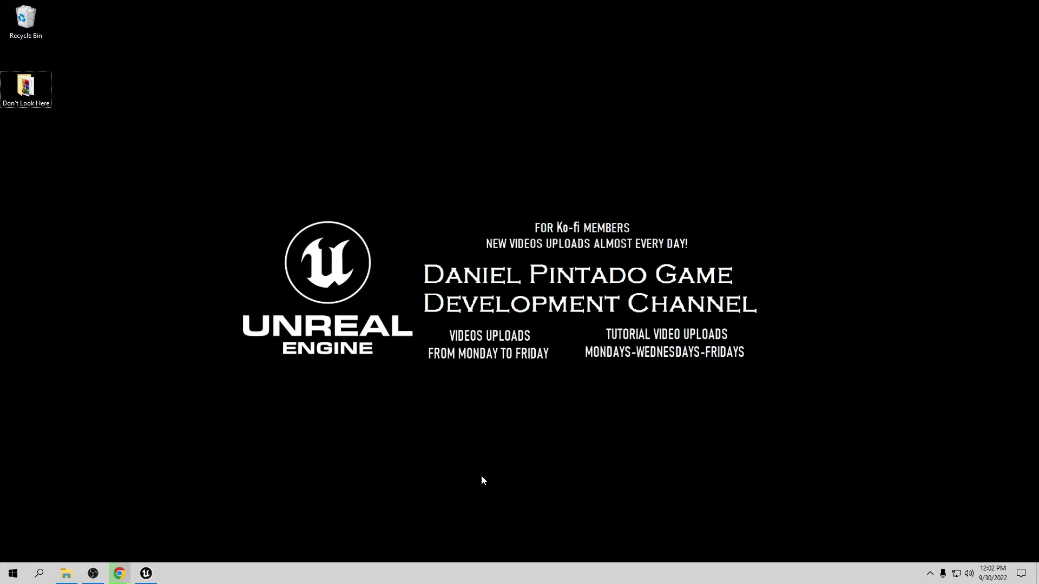
Bring the Chrome window with the creator's Ko-fi page to the front
mouse_move(119, 573)
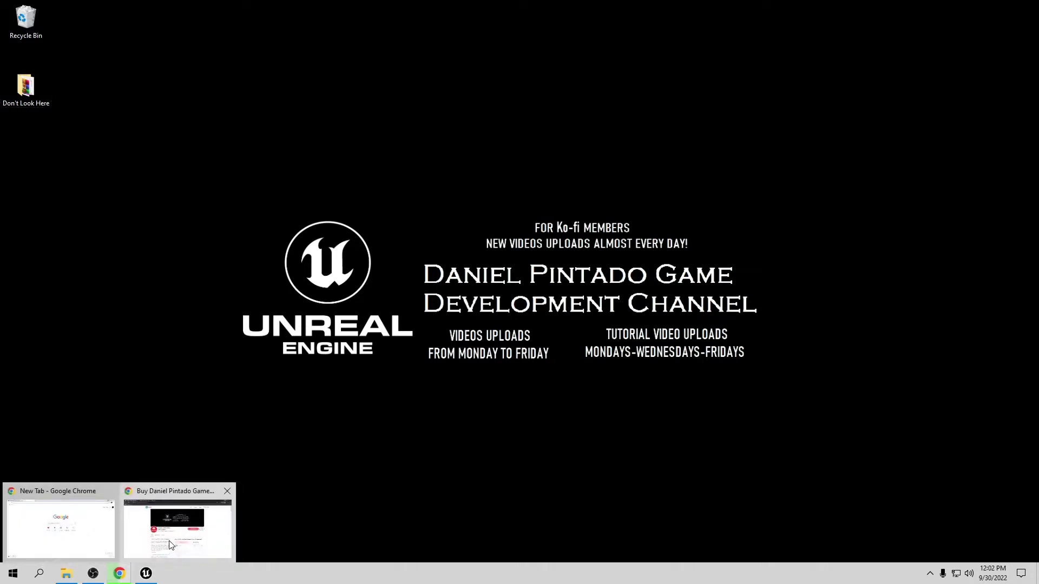
left_click(178, 522)
scroll(463, 416, "down", 2)
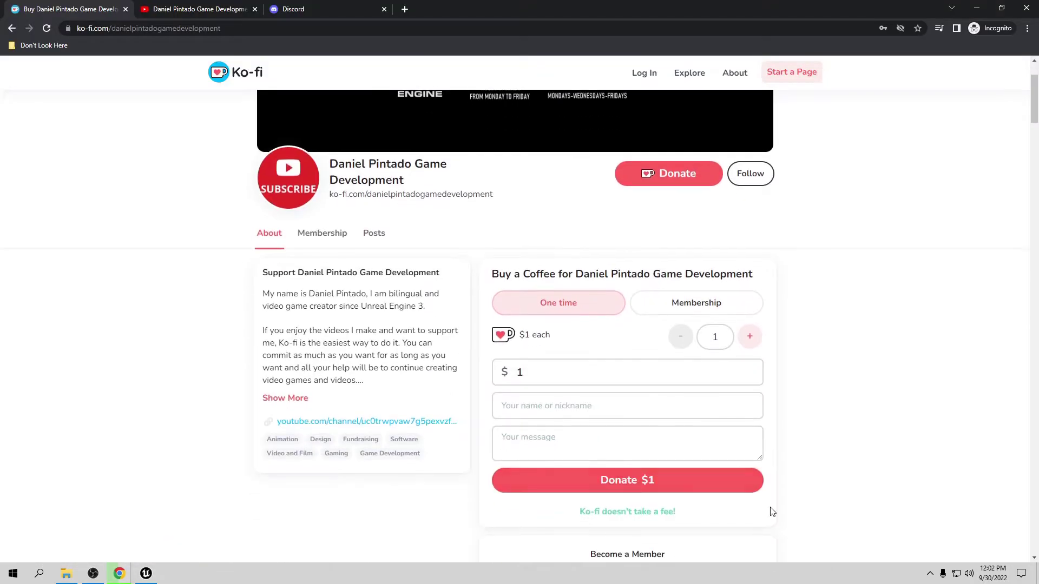
Browse the Ko-fi membership tiers, then go to the creator's YouTube channel tab
left_click(670, 298)
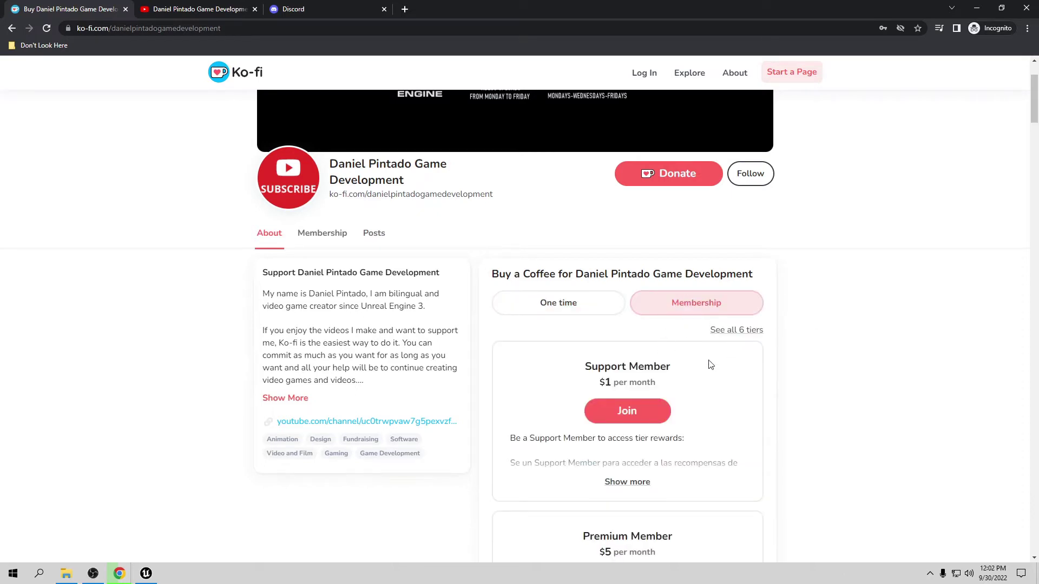
scroll(714, 367, "down", 2)
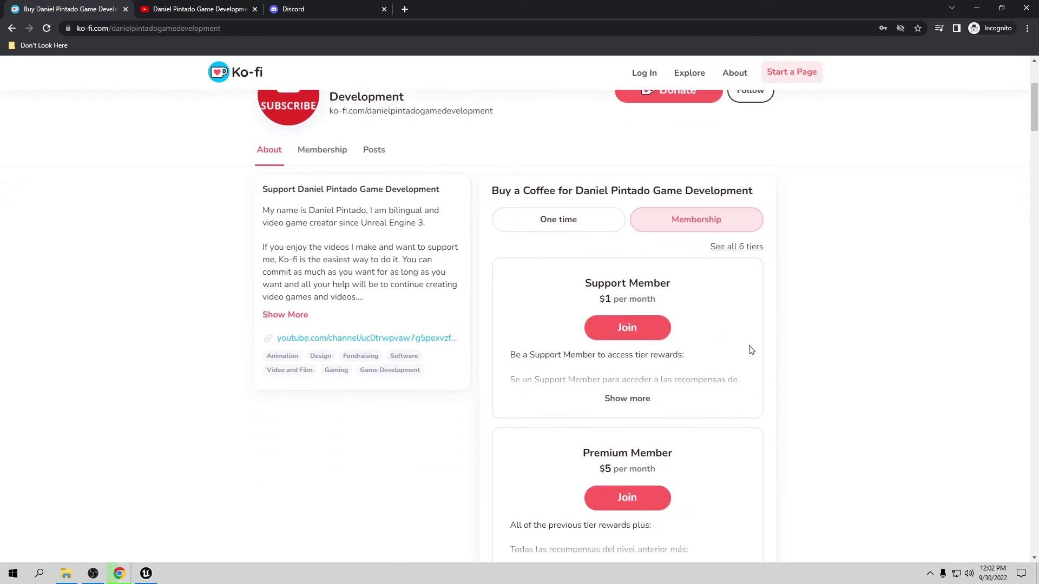
scroll(754, 346, "down", 5)
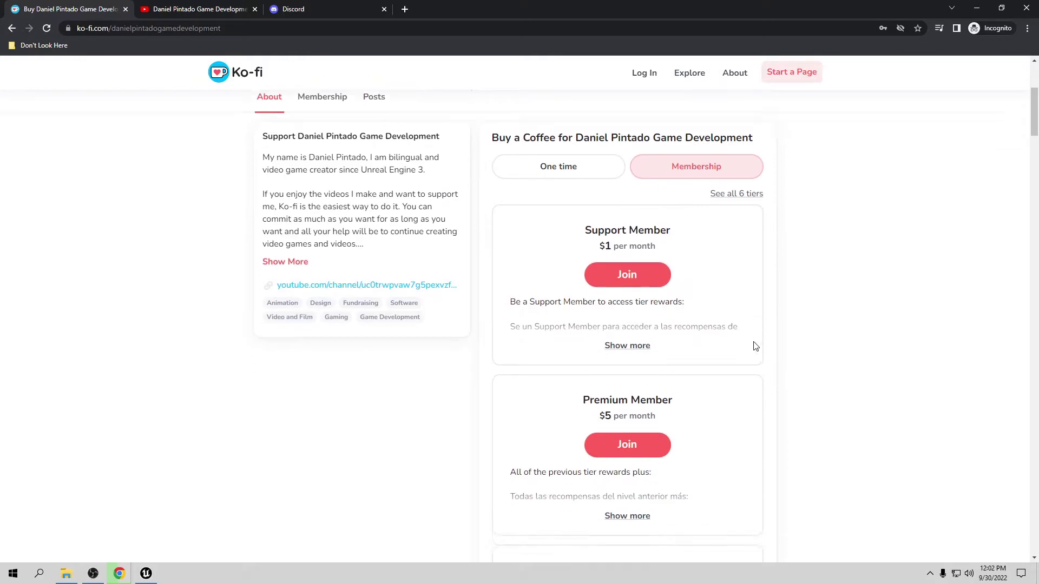
scroll(758, 341, "up", 3)
scroll(761, 338, "up", 4)
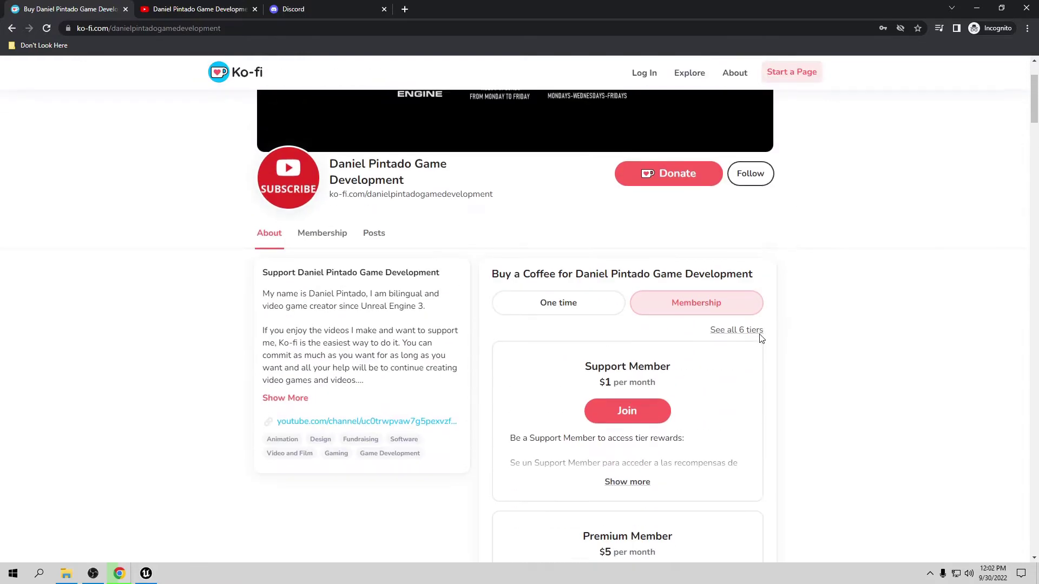
scroll(762, 337, "up", 2)
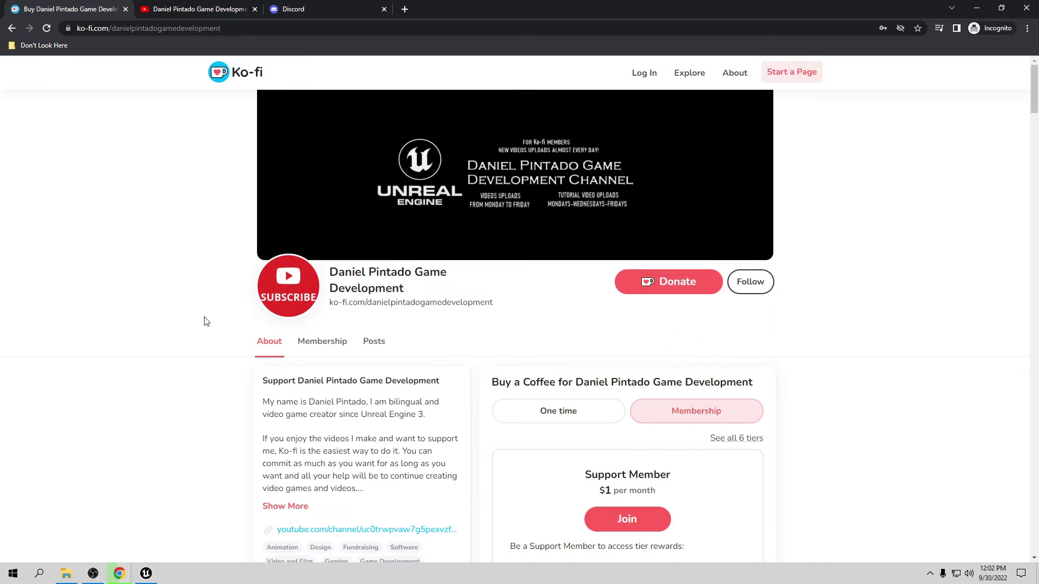
left_click(178, 8)
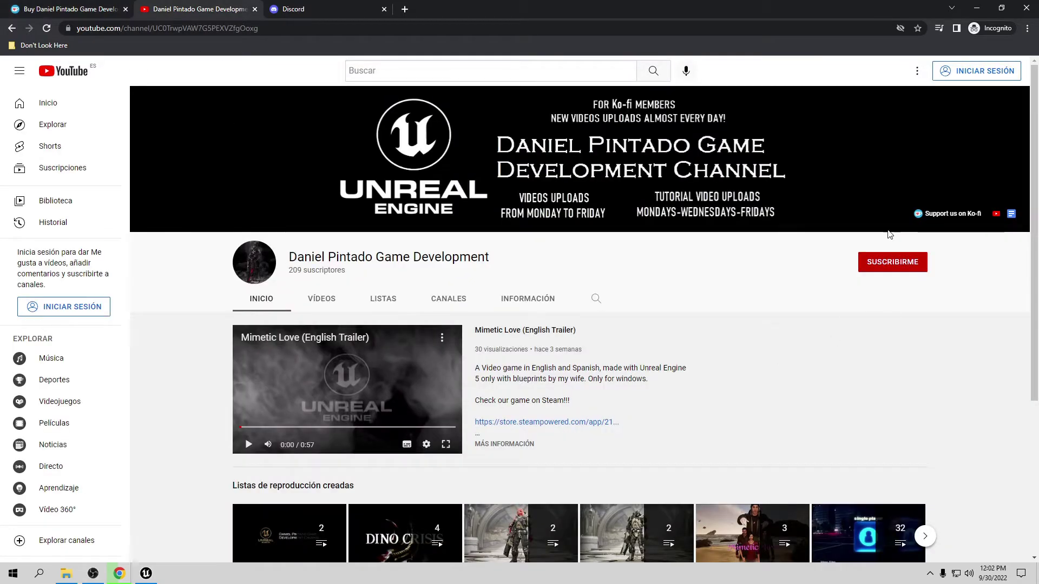
Open the 'All Ko-fi Videos' Google Doc from the Ko-fi link in the channel banner
left_click(1012, 216)
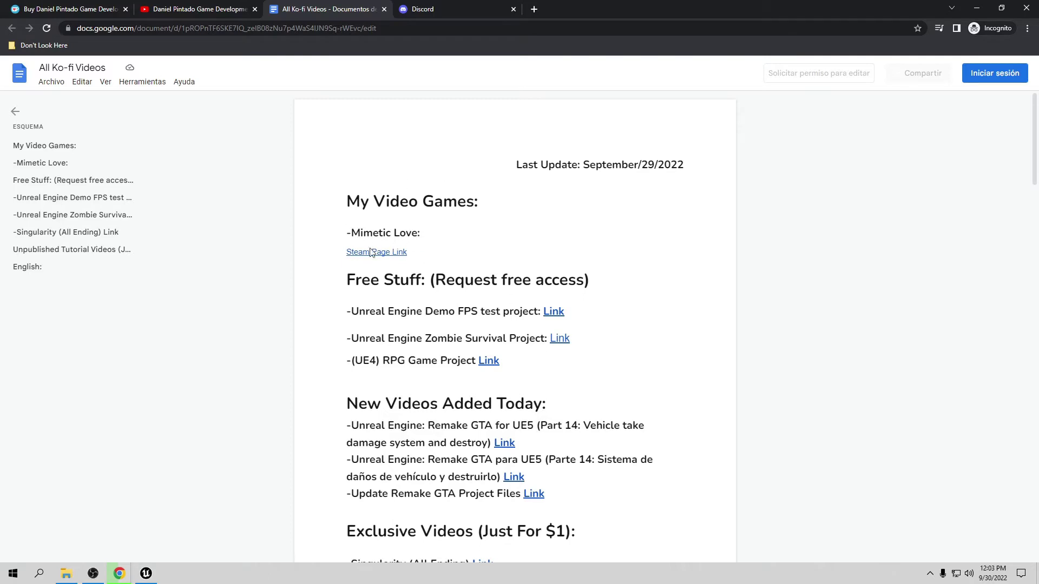
Skim the games, free projects and new videos listed in All Ko-fi Videos, then close the doc
scroll(495, 292, "down", 1)
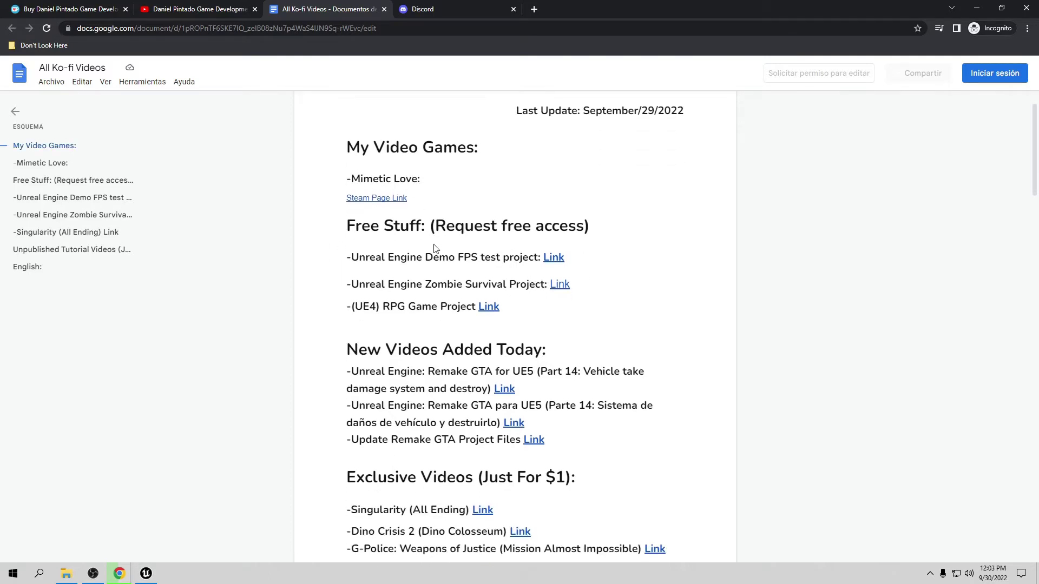
scroll(591, 318, "down", 2)
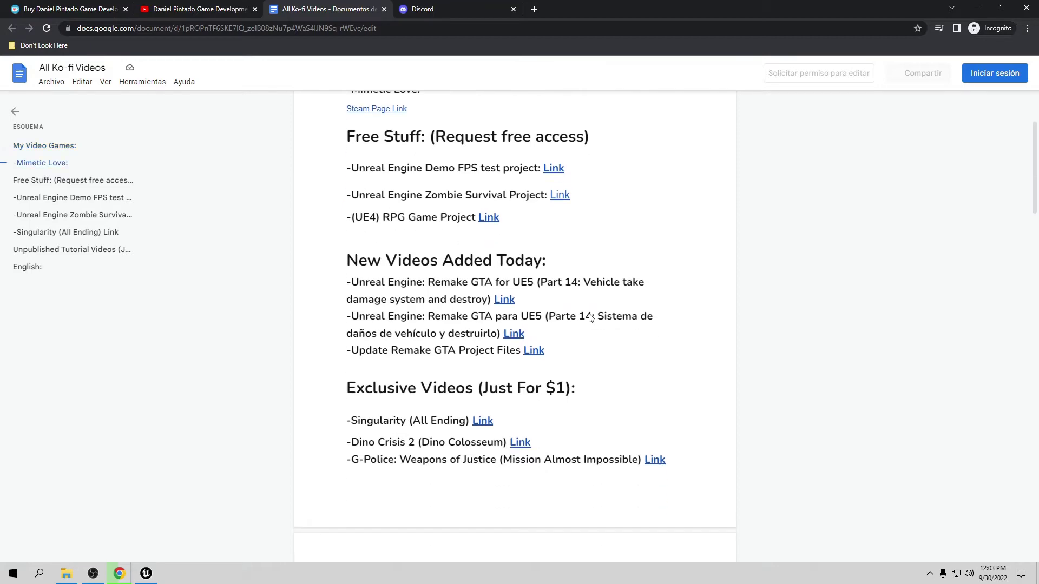
scroll(545, 353, "up", 2)
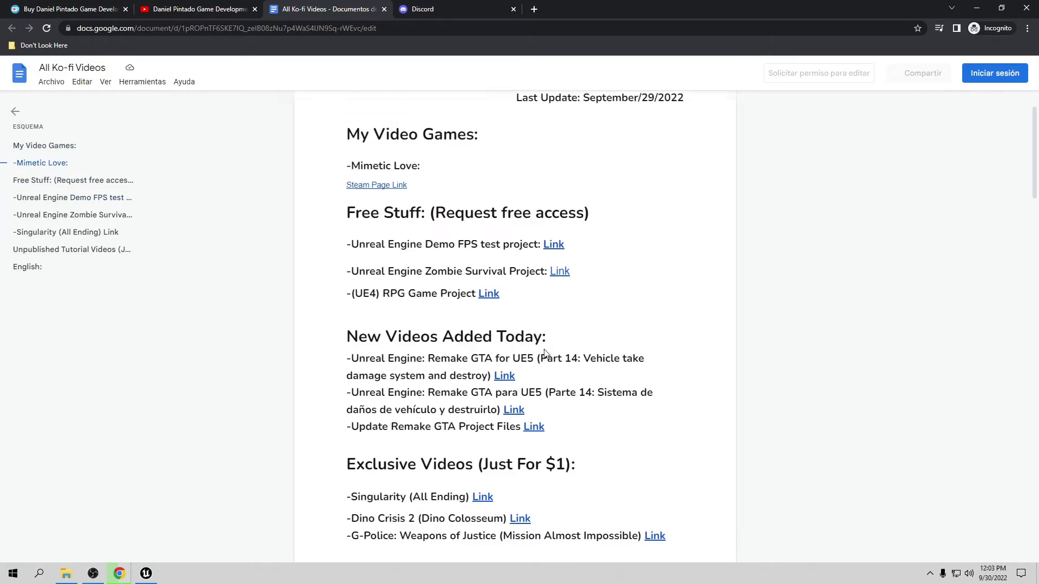
scroll(545, 353, "up", 2)
scroll(628, 259, "down", 2)
scroll(639, 279, "down", 3)
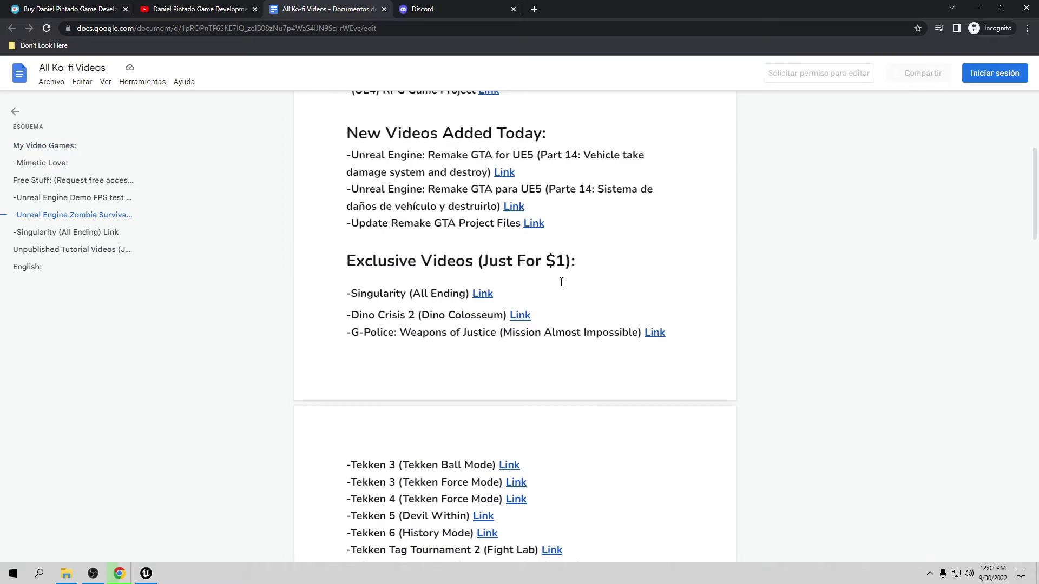
scroll(602, 275, "down", 5)
scroll(603, 274, "down", 3)
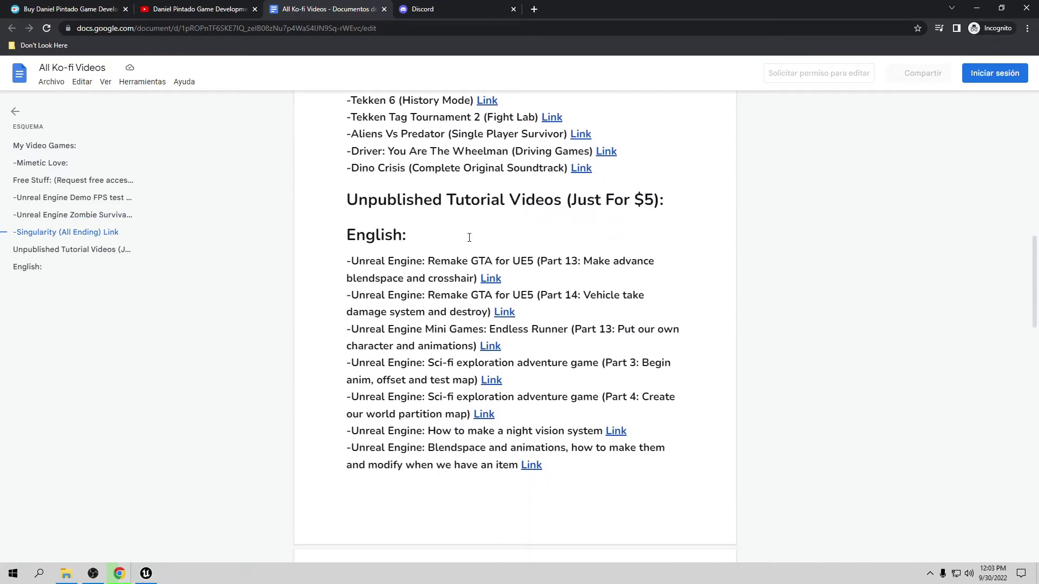
scroll(401, 226, "down", 1)
scroll(418, 260, "down", 7)
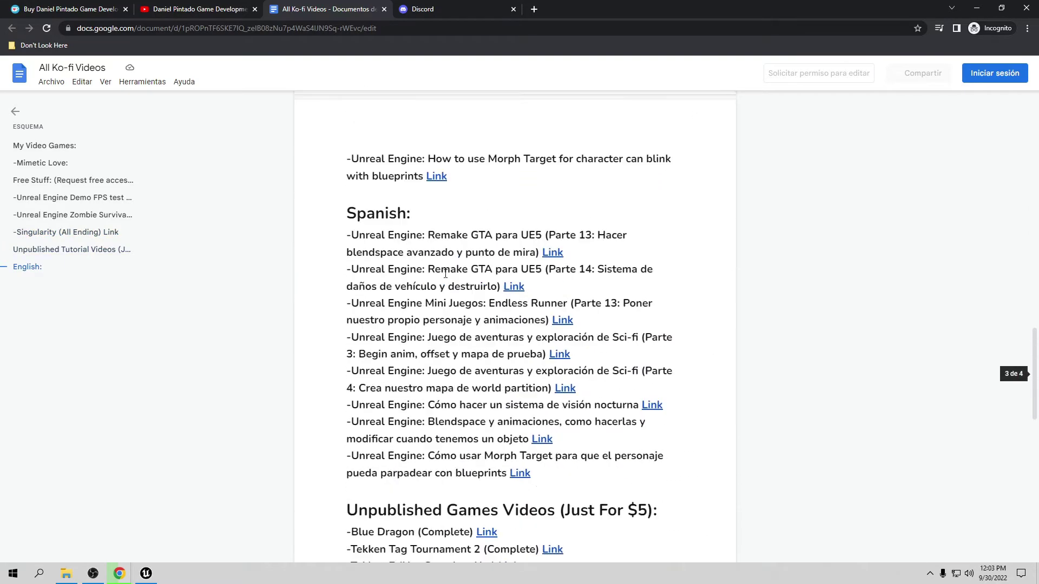
scroll(478, 290, "down", 3)
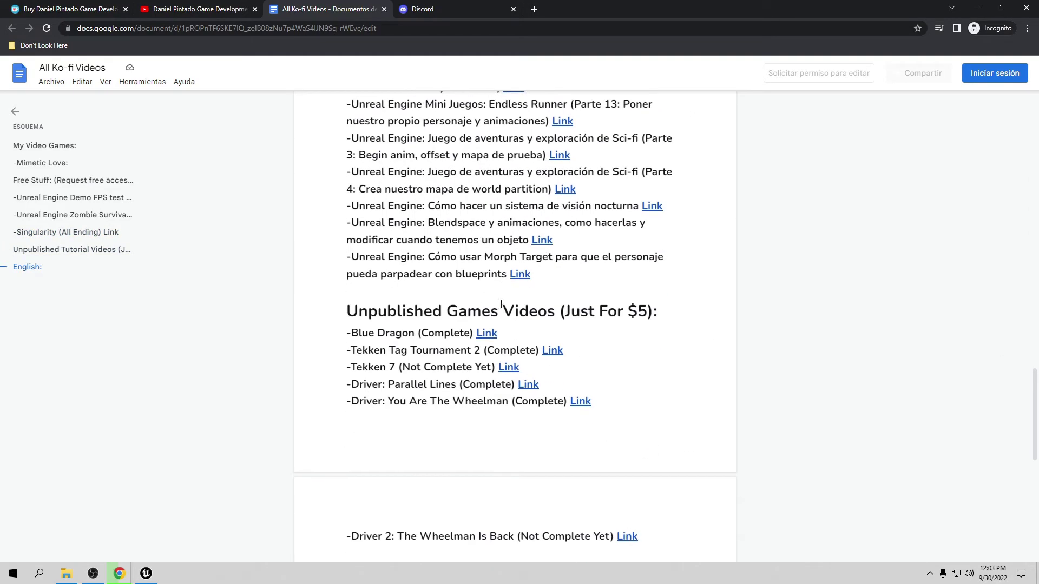
scroll(390, 307, "down", 2)
scroll(626, 285, "down", 5)
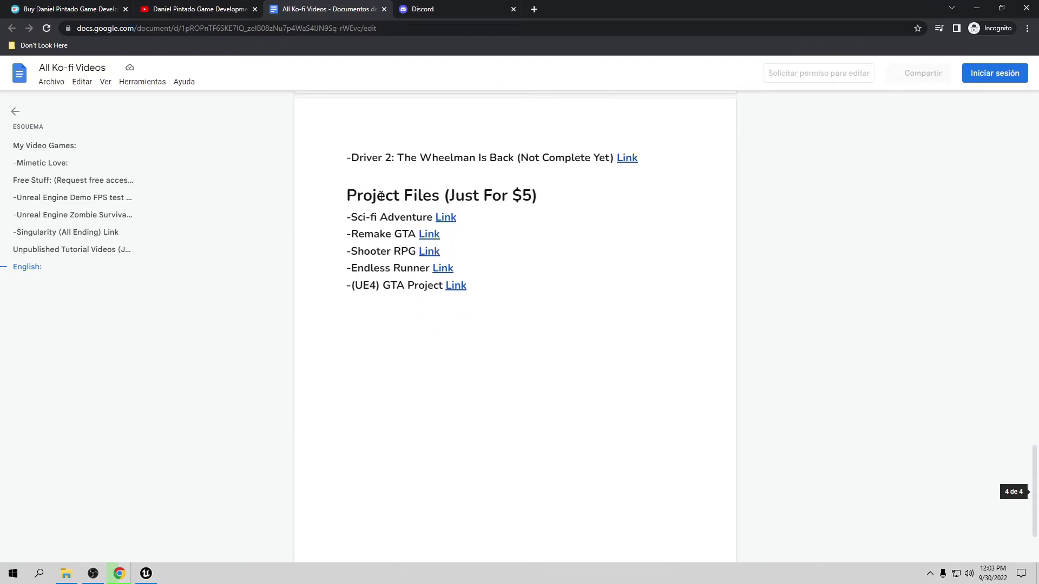
scroll(457, 265, "up", 2)
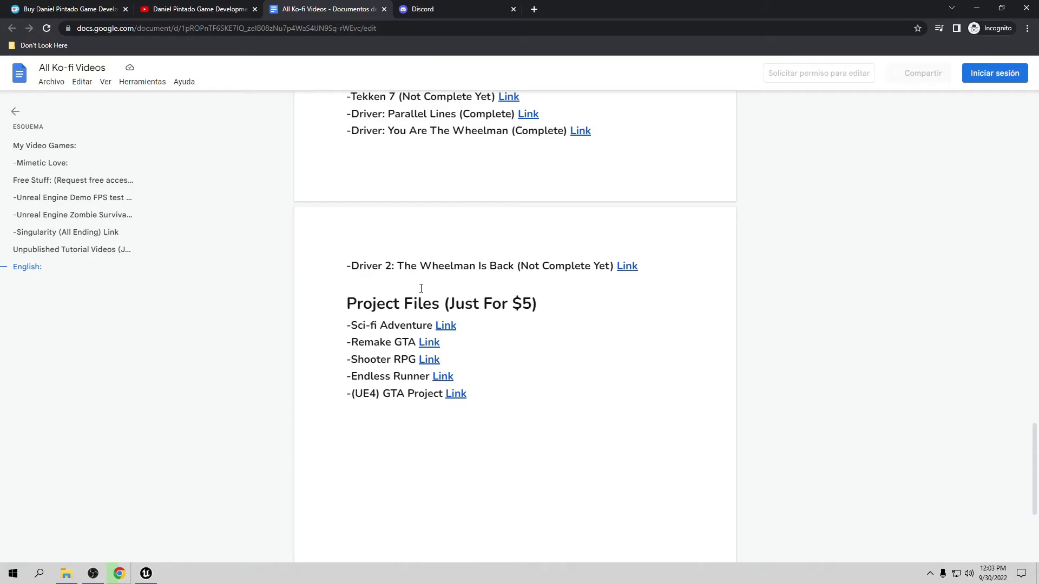
scroll(421, 288, "up", 4)
scroll(433, 290, "up", 3)
scroll(449, 292, "up", 3)
scroll(462, 293, "up", 5)
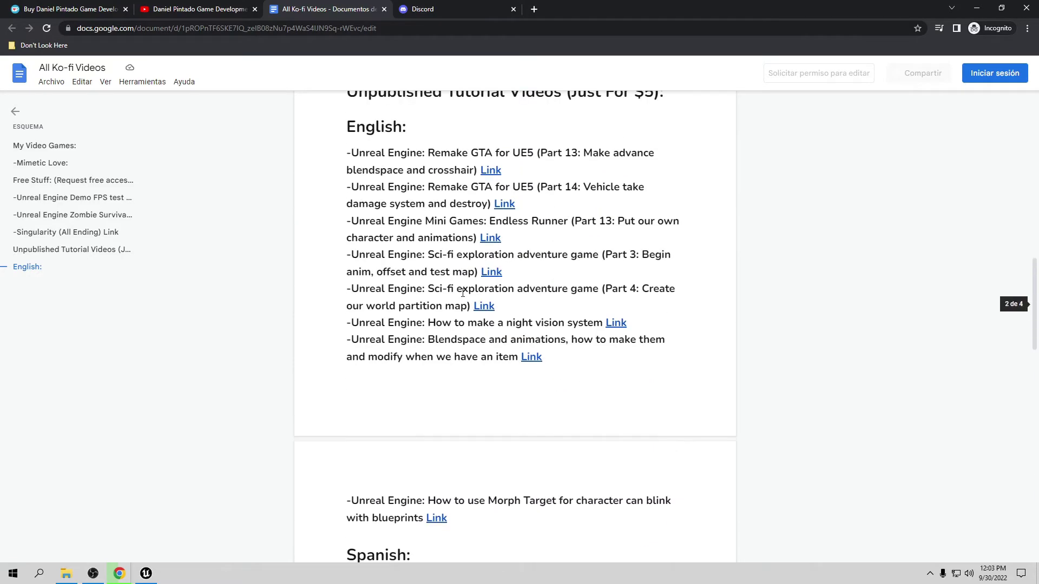
scroll(463, 292, "up", 5)
scroll(449, 281, "up", 3)
scroll(440, 274, "up", 5)
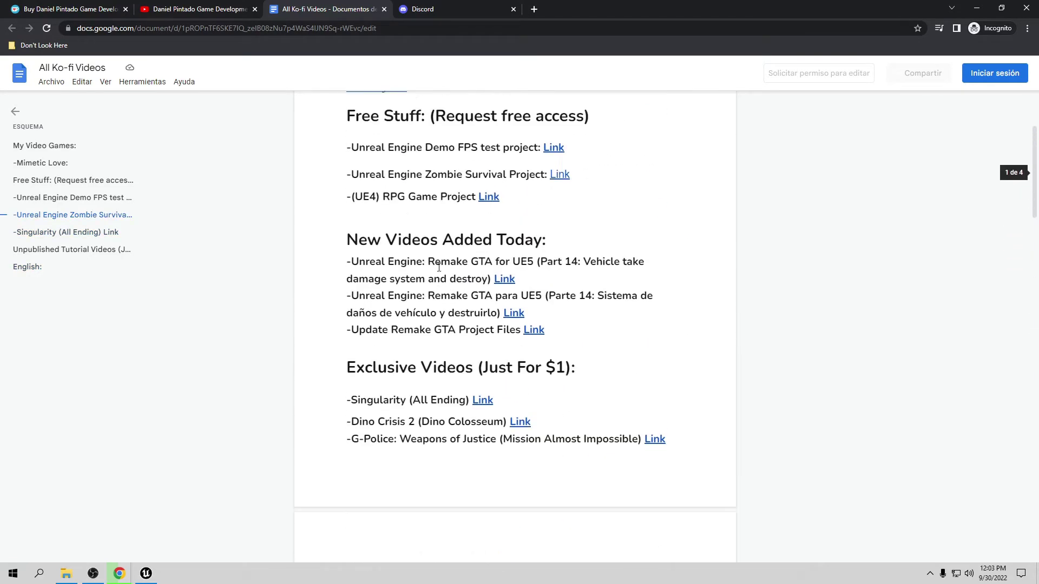
left_click(384, 9)
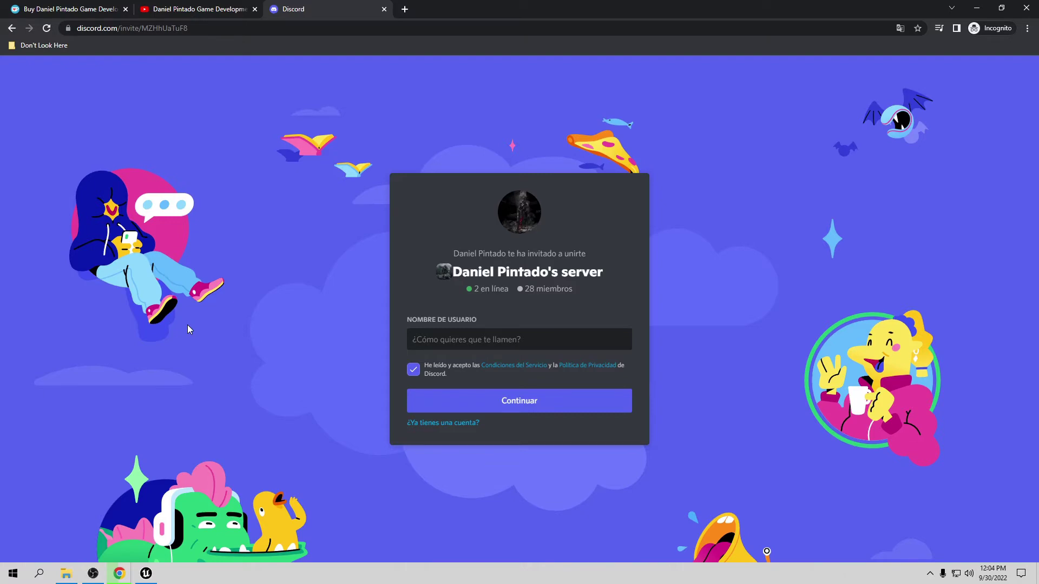
Go from the Discord invite back to the creator's YouTube channel tab
left_click(189, 8)
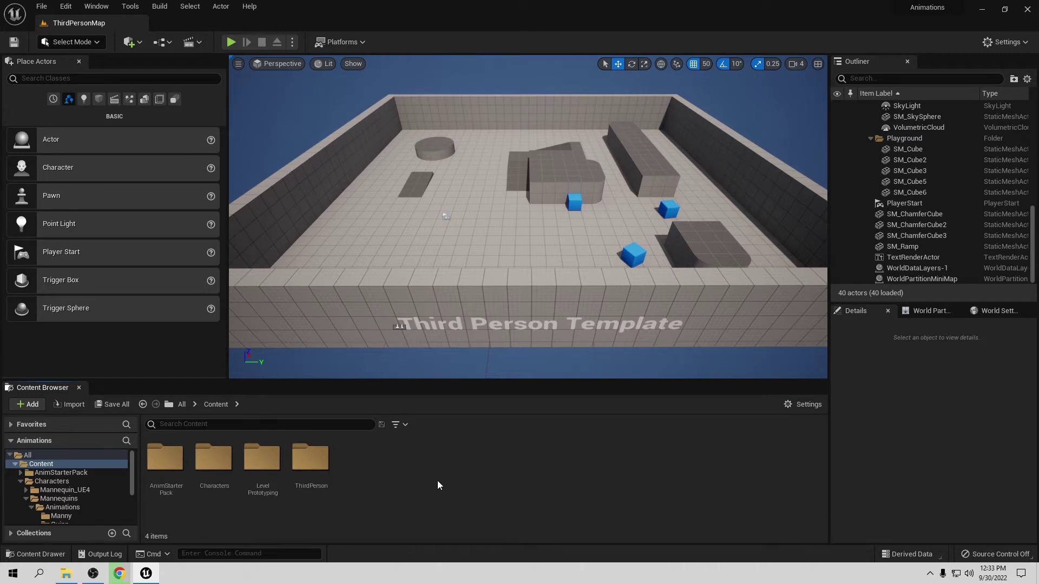
Open MF_Walk_Fwd from Characters > Mannequins > Animations and view the walk from the side
double_click(210, 467)
double_click(216, 468)
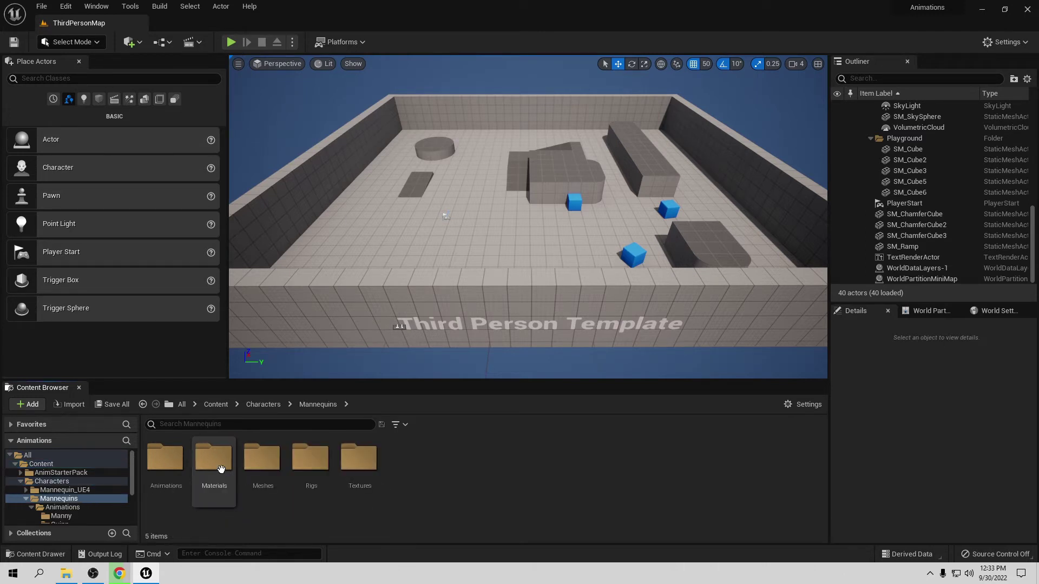
double_click(165, 461)
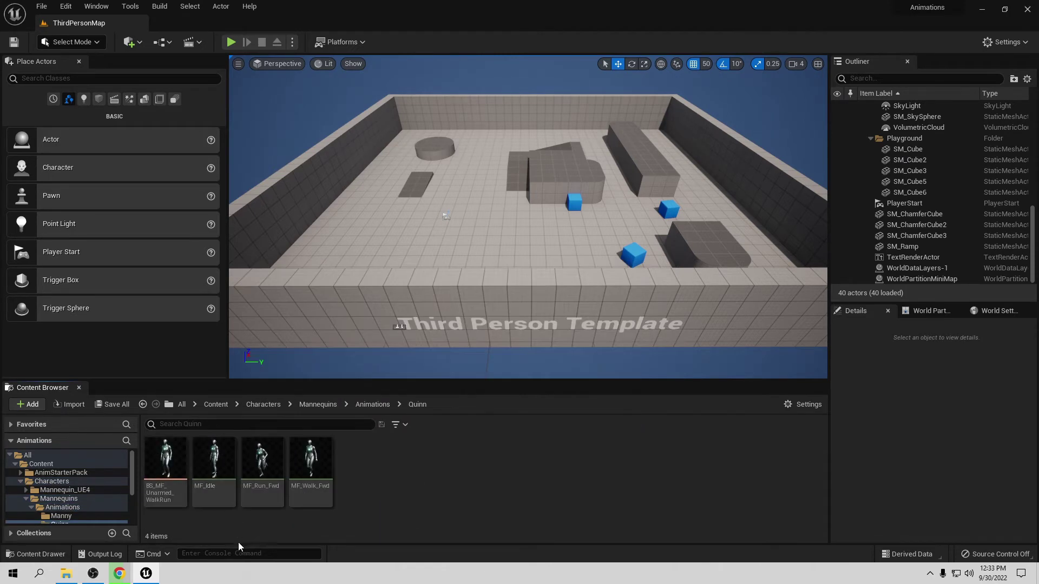
double_click(317, 470)
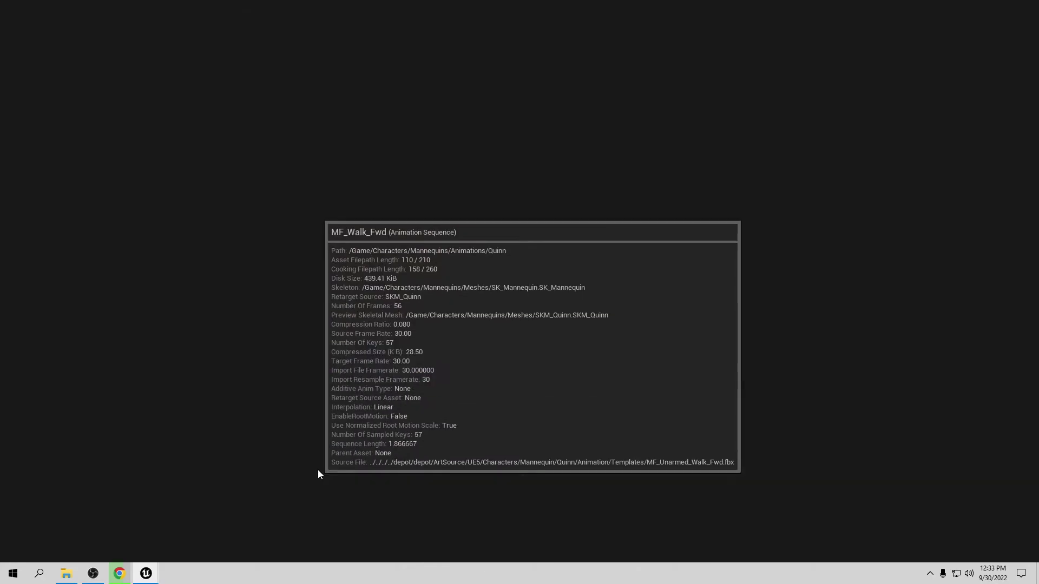
mouse_move(401, 271)
left_mouse_down()
mouse_move(487, 273)
mouse_move(487, 232)
mouse_move(463, 254)
left_mouse_up()
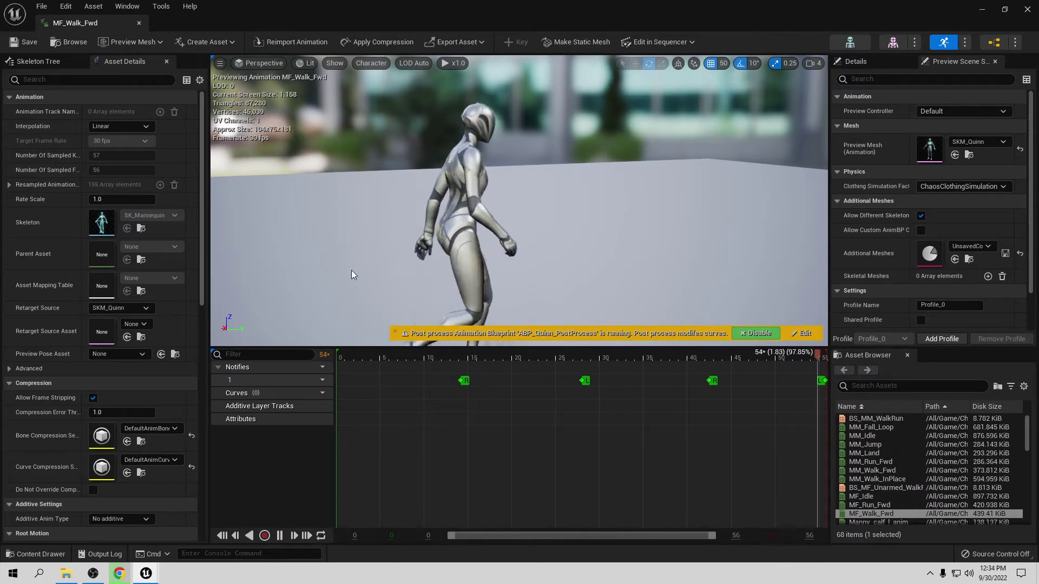
Duplicate MF_Walk_Fwd and name the copy MF_Walk_Atras
left_click(138, 23)
right_click(319, 468)
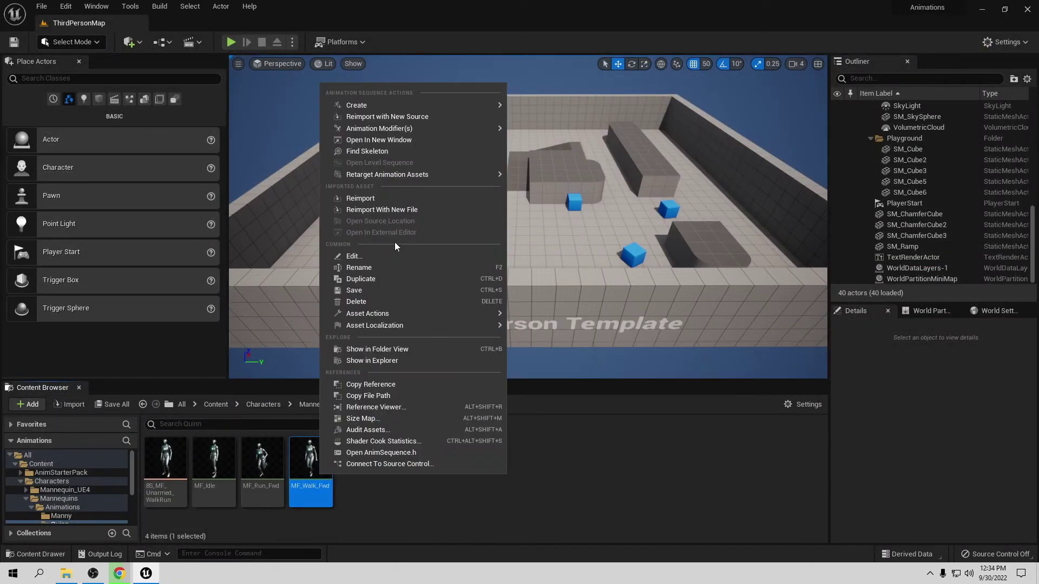
left_click(386, 281)
type("MF_Walk_Fwd")
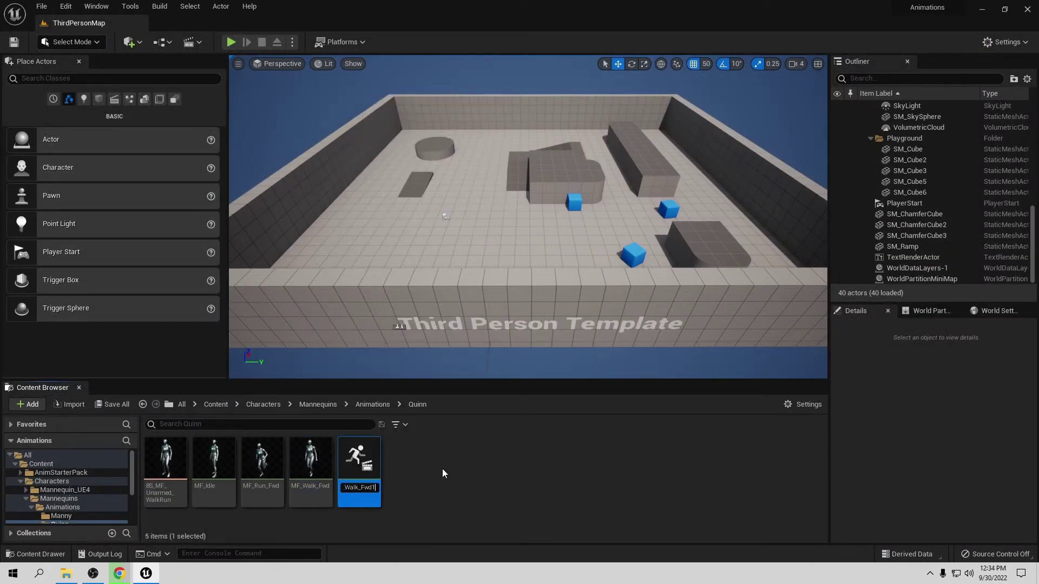
key("BackSpace")
key("BackSpace")
key("BackSpace")
type("Atras")
key("Return")
Set MF_Walk_Atras's Rate Scale to -1.0 so the walk plays in reverse
double_click(322, 464)
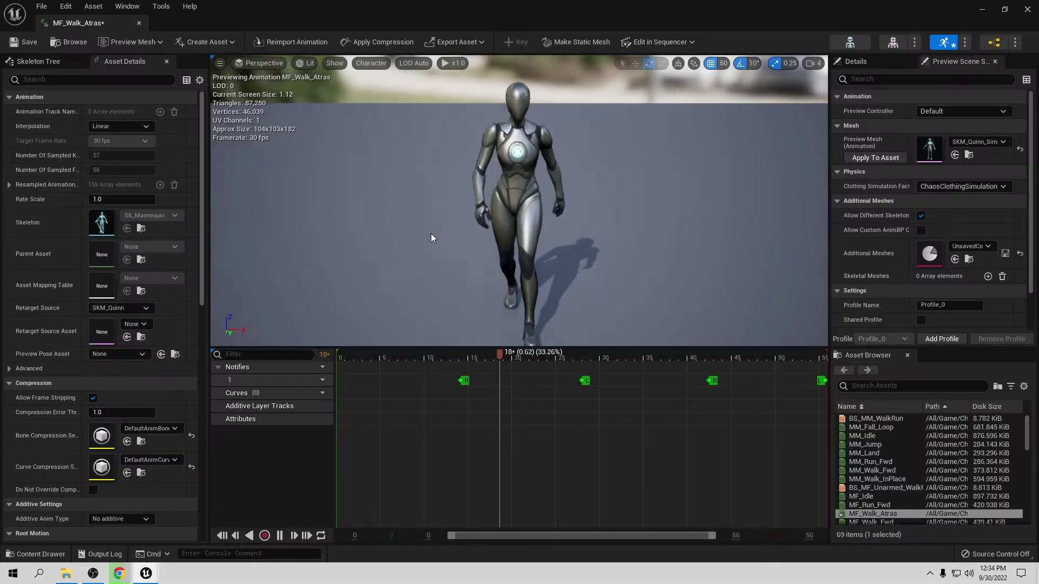
left_click_drag(431, 232, 430, 232)
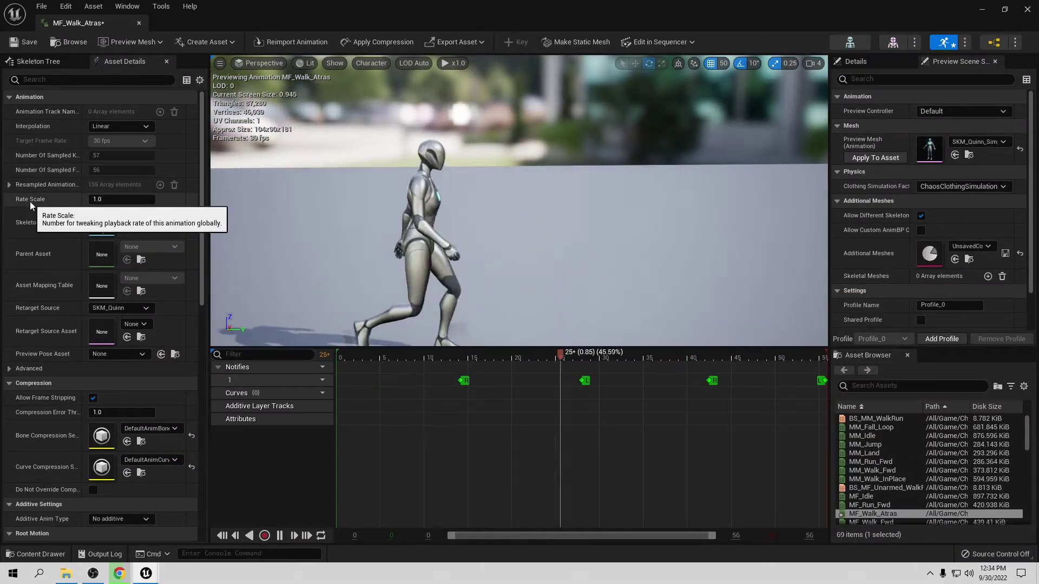
left_click(136, 199)
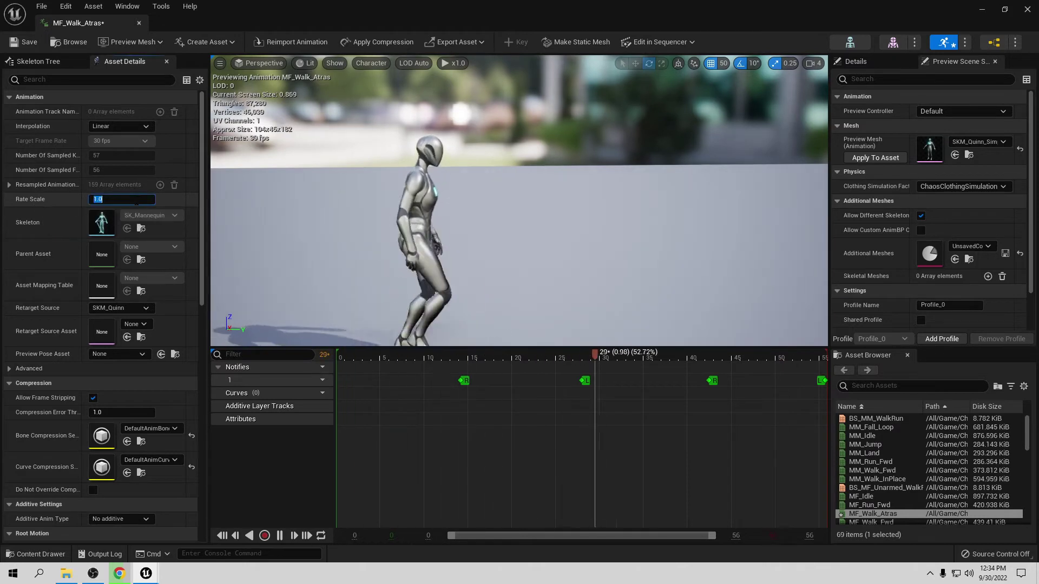
type("-1")
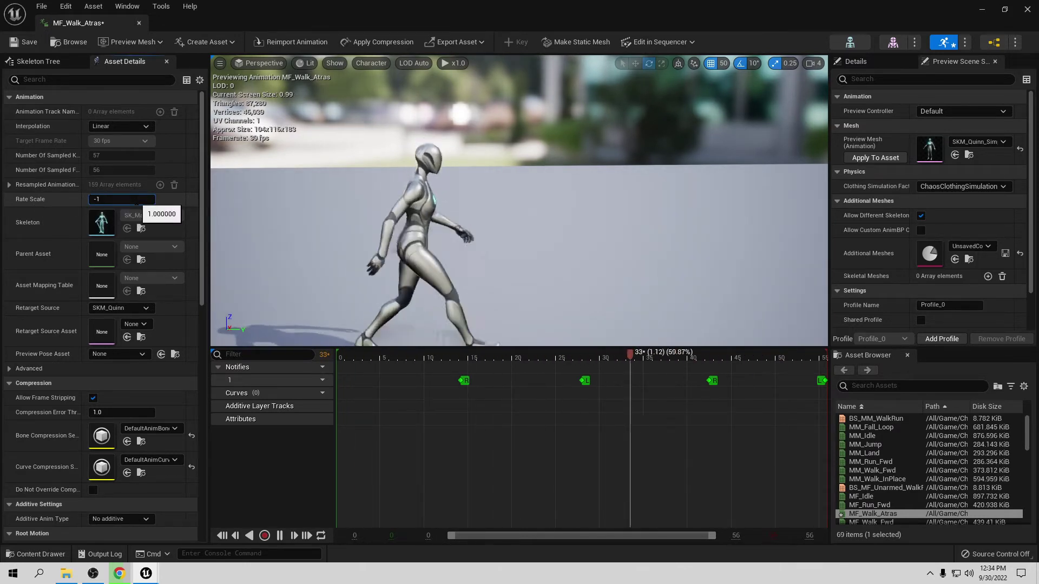
key("Return")
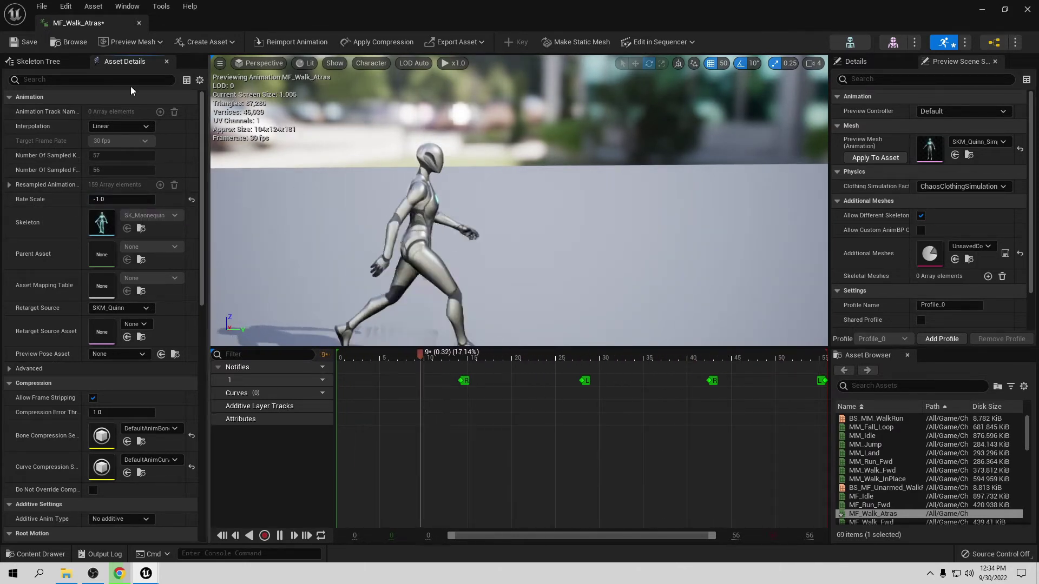
mouse_move(69, 22)
left_mouse_down()
mouse_move(142, 50)
mouse_move(192, 22)
left_mouse_up()
left_click(118, 28)
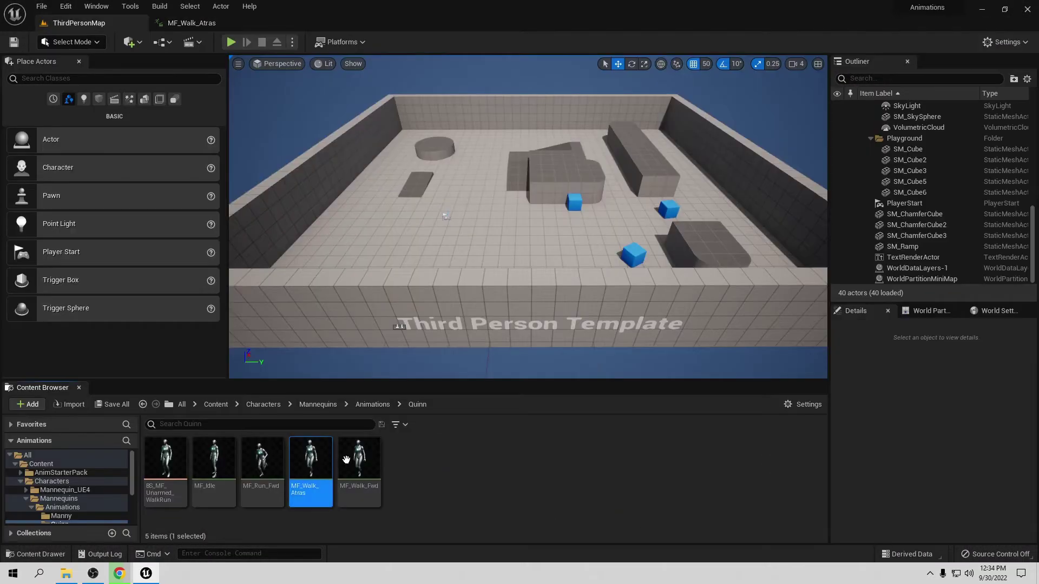
double_click(312, 464)
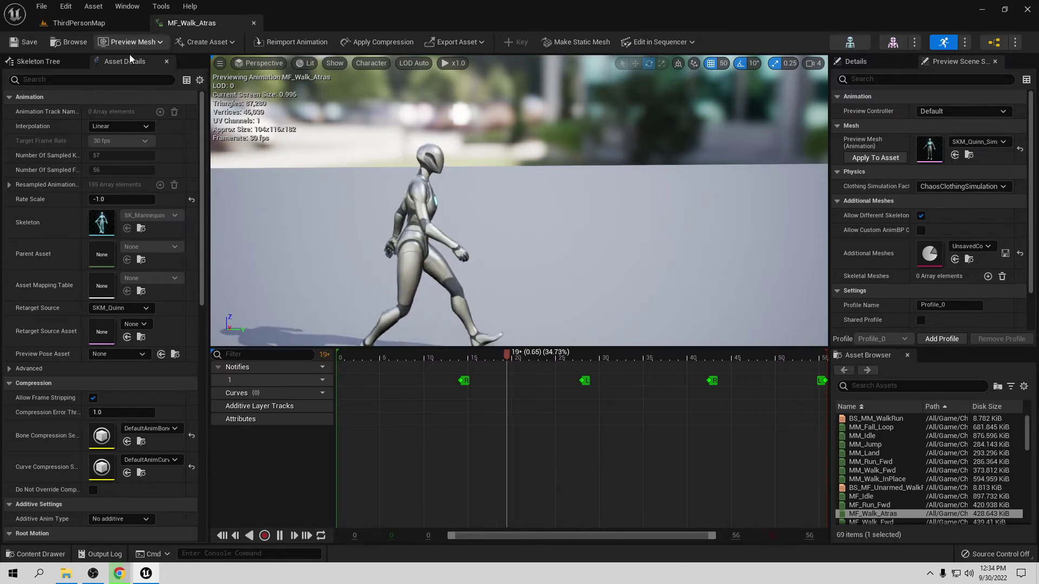
left_click(253, 24)
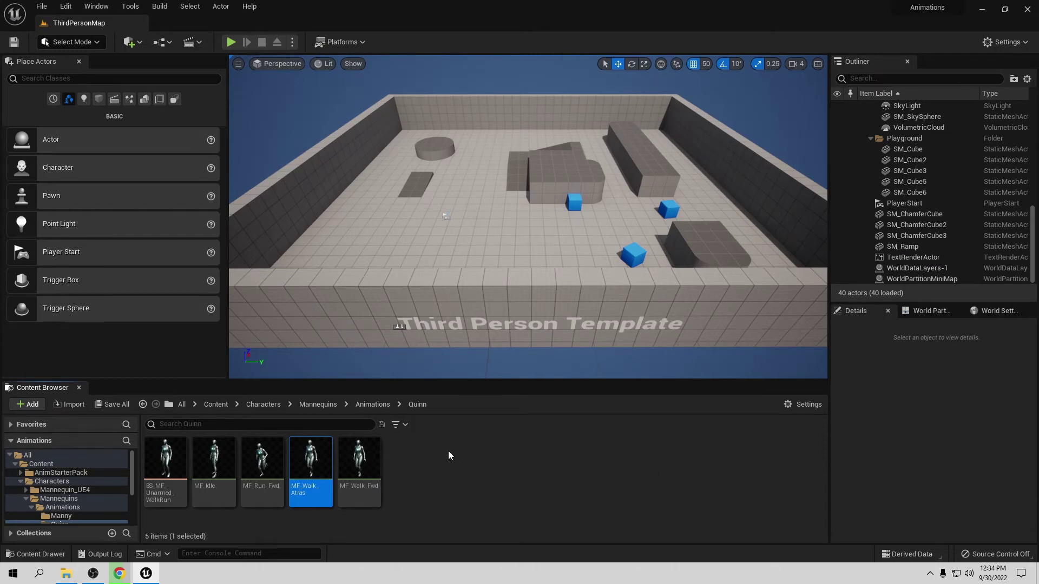
Open BP_ThirdPersonCharacter from Content > ThirdPerson > Blueprints
left_click(212, 404)
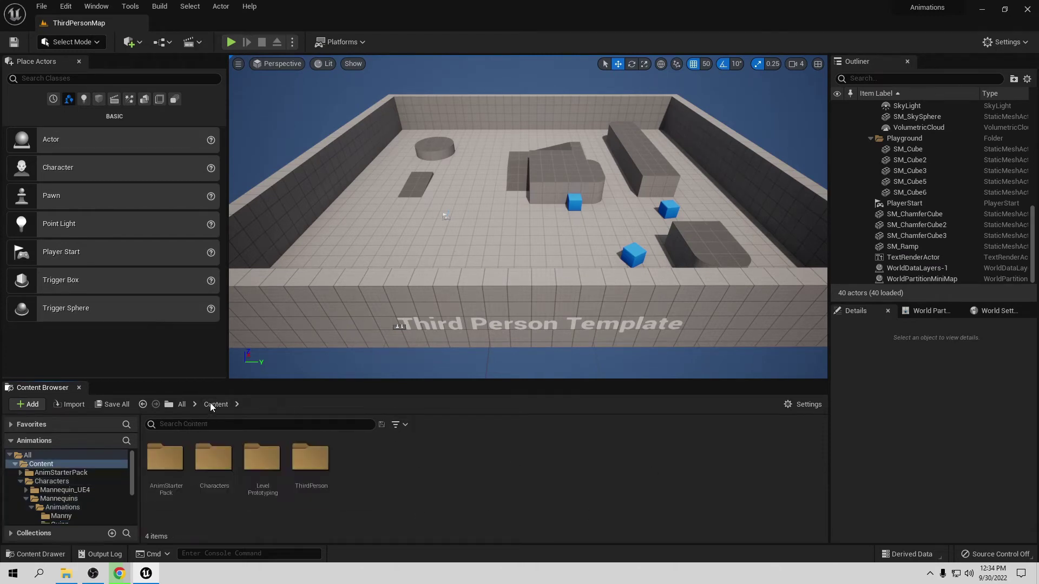
double_click(320, 468)
double_click(157, 477)
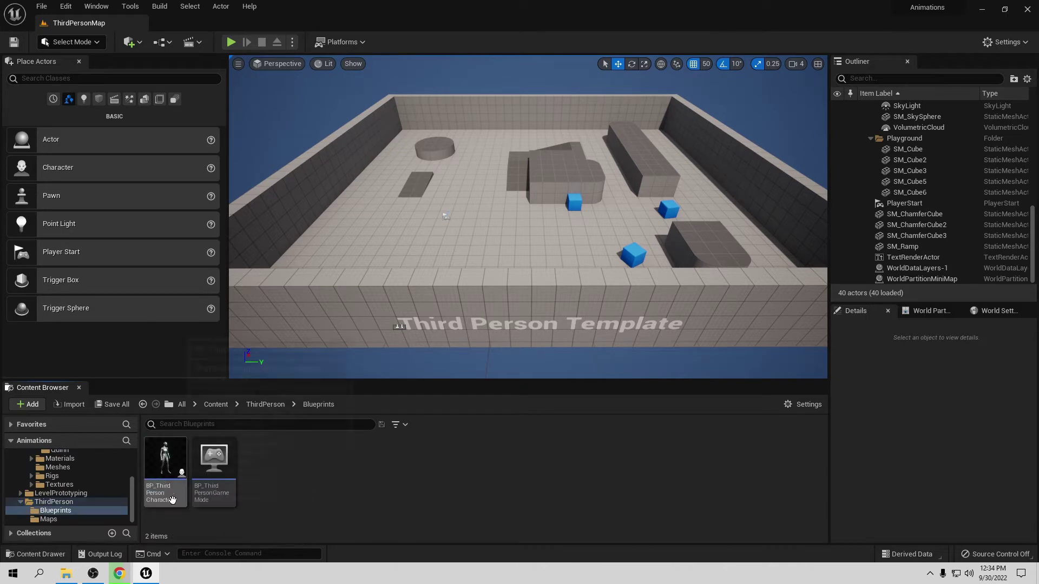
double_click(171, 456)
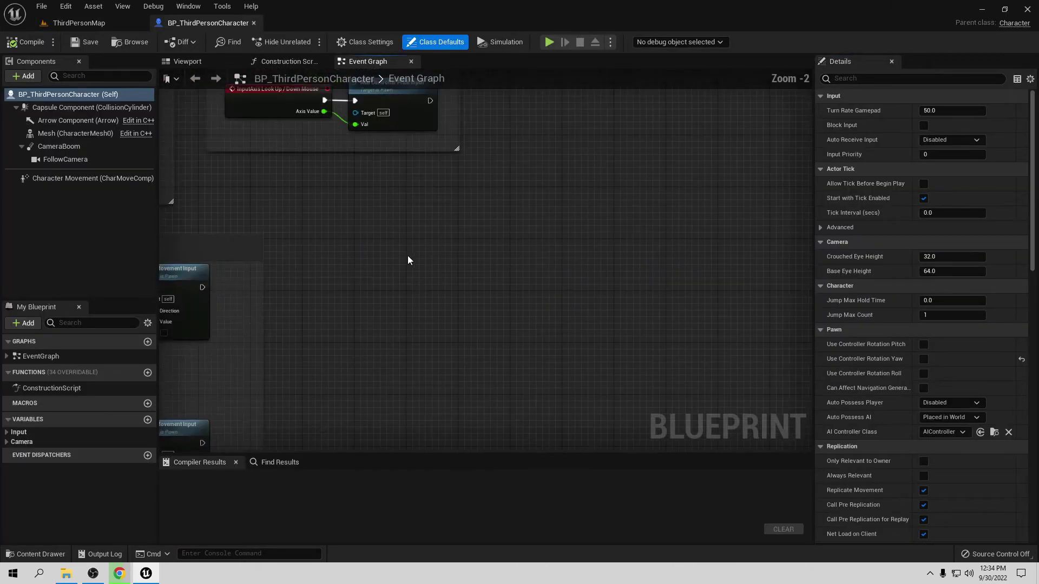
scroll(361, 260, "down", 2)
scroll(490, 336, "down", 1)
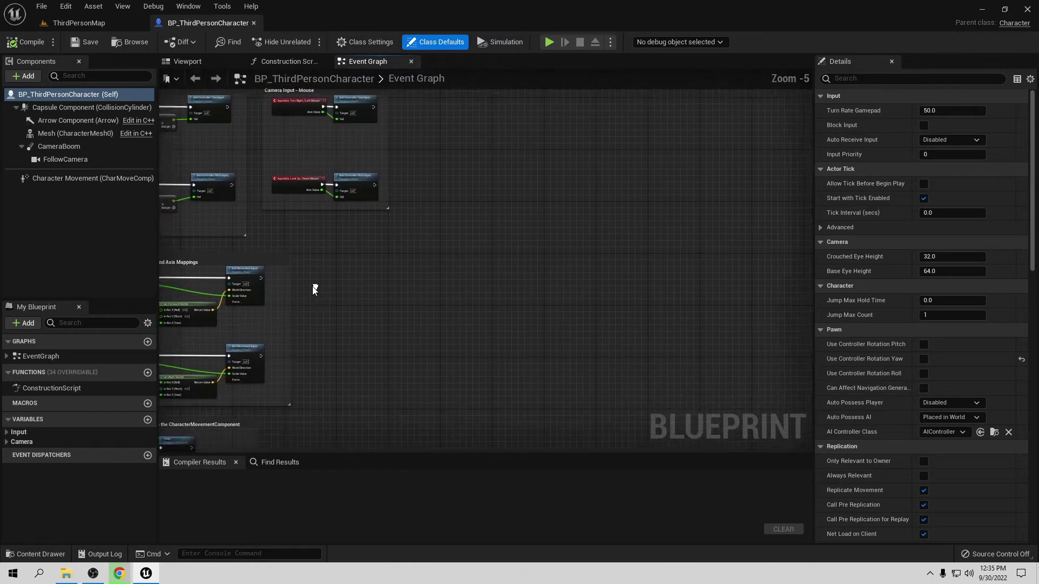
scroll(379, 318, "up", 5)
Add a Play Anim Montage node to the Event Graph via the 'play ani' search
right_click(453, 256)
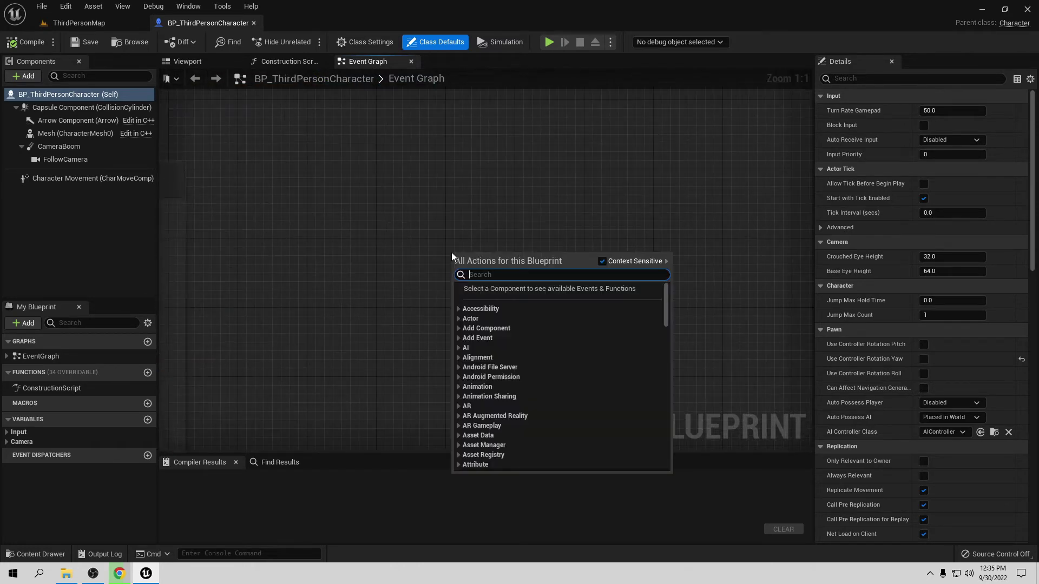
type("play ani")
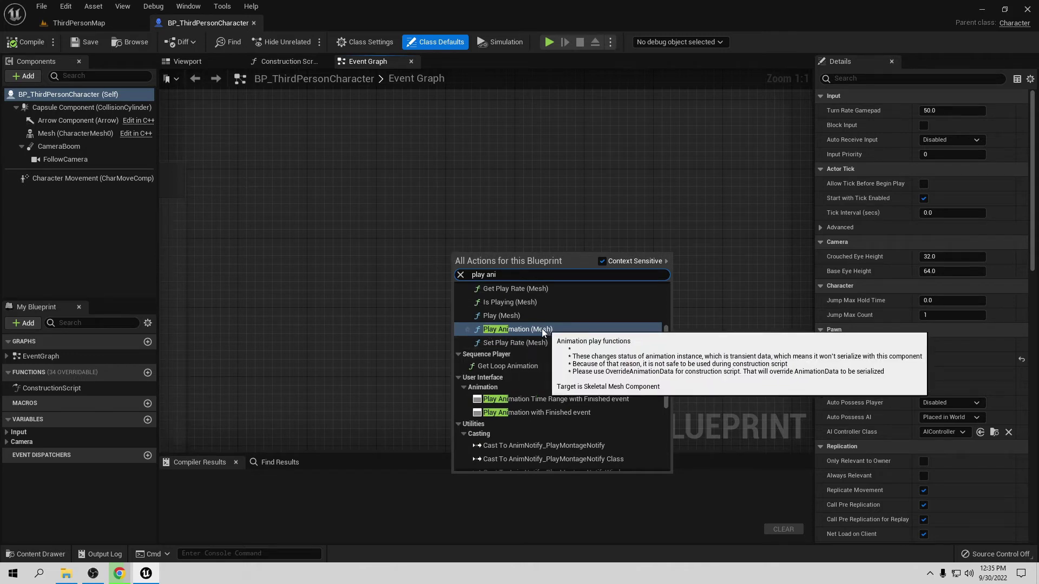
scroll(533, 335, "up", 5)
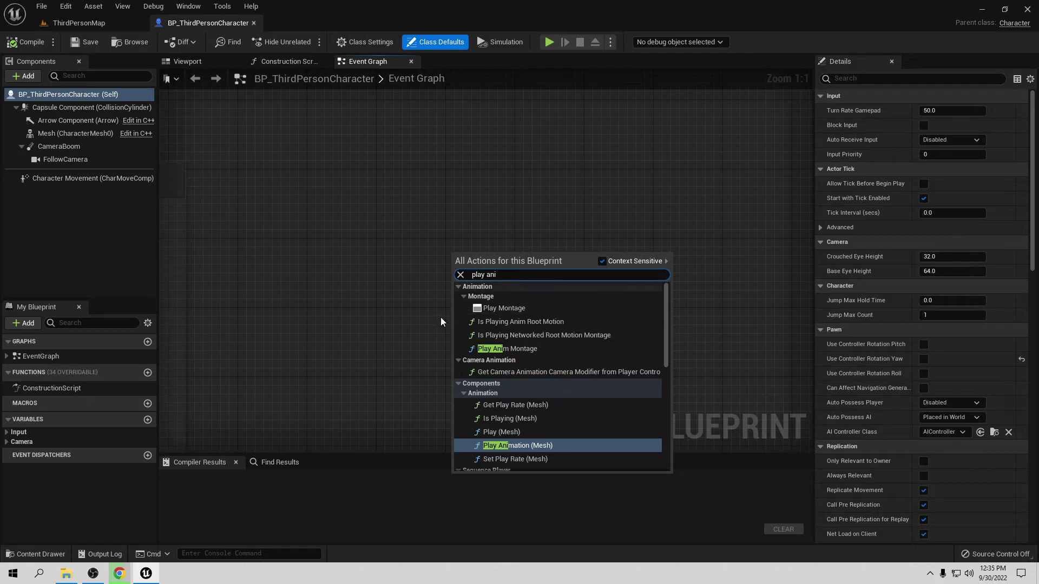
left_click(492, 350)
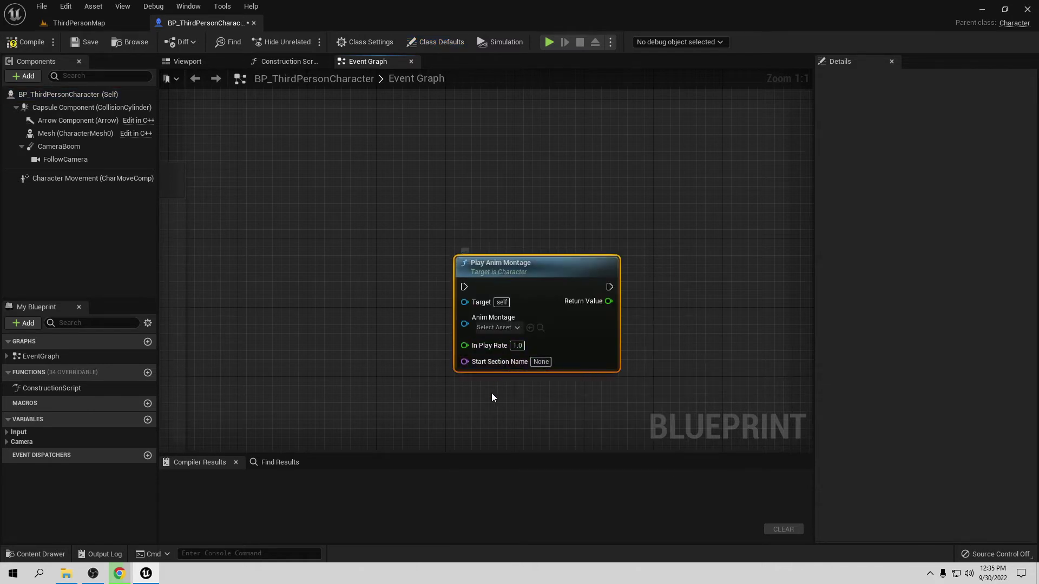
left_click(512, 328)
left_click(287, 156)
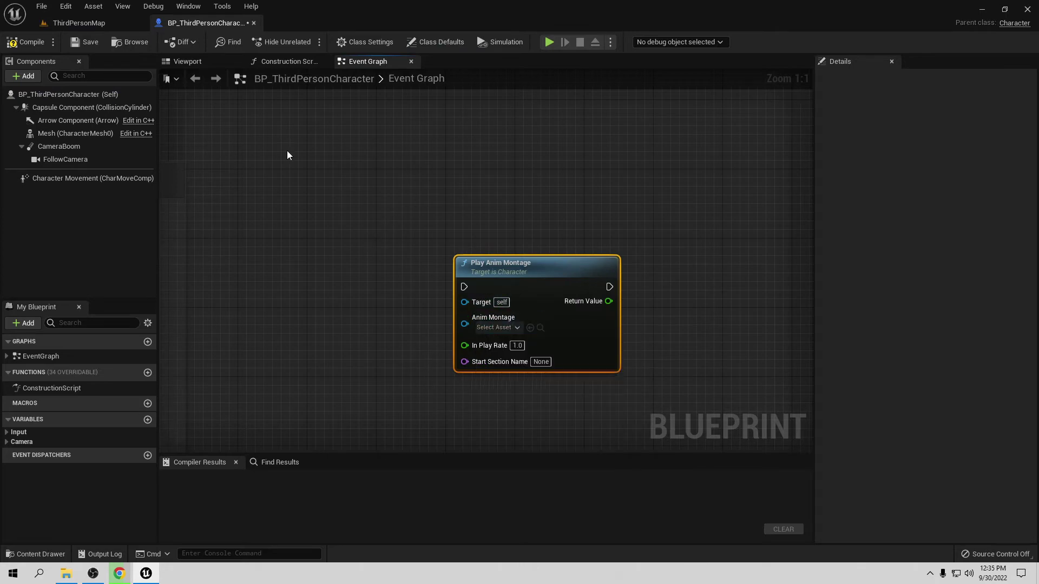
left_click(90, 23)
Browse to Characters > Mannequins > Animations > Quinn in the Content Browser
left_click(264, 407)
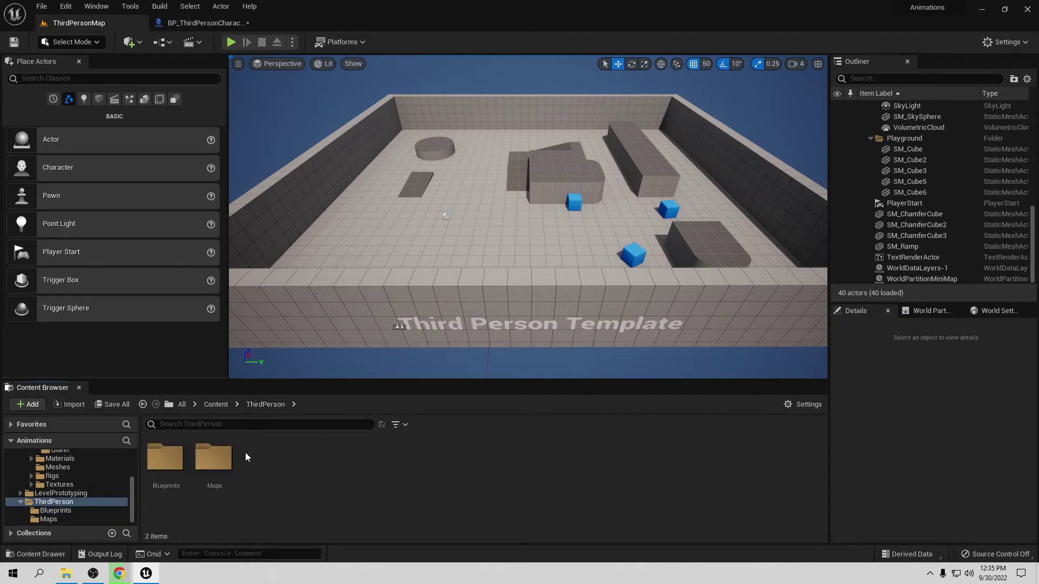
left_click(216, 405)
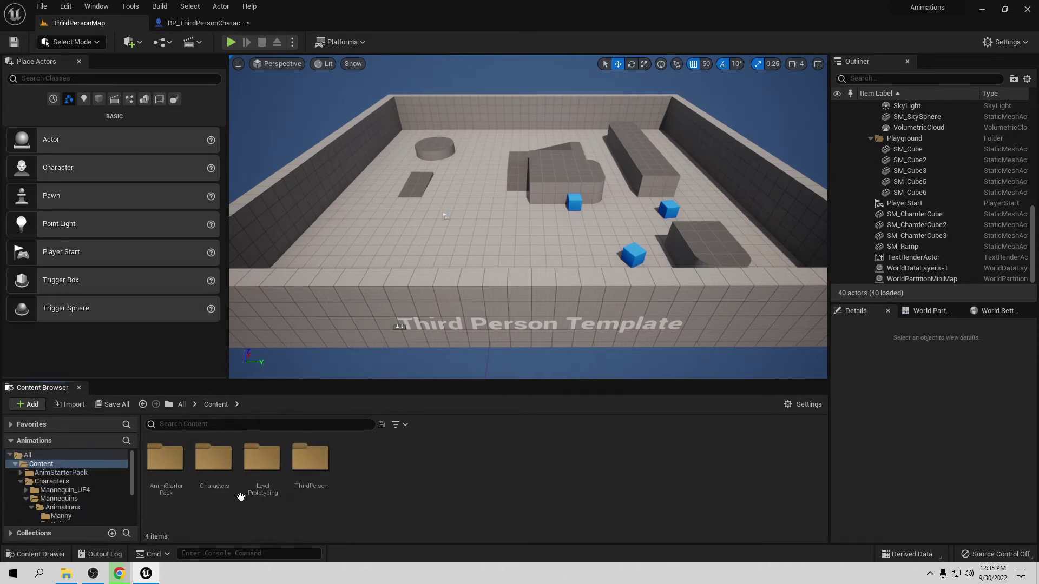
double_click(217, 461)
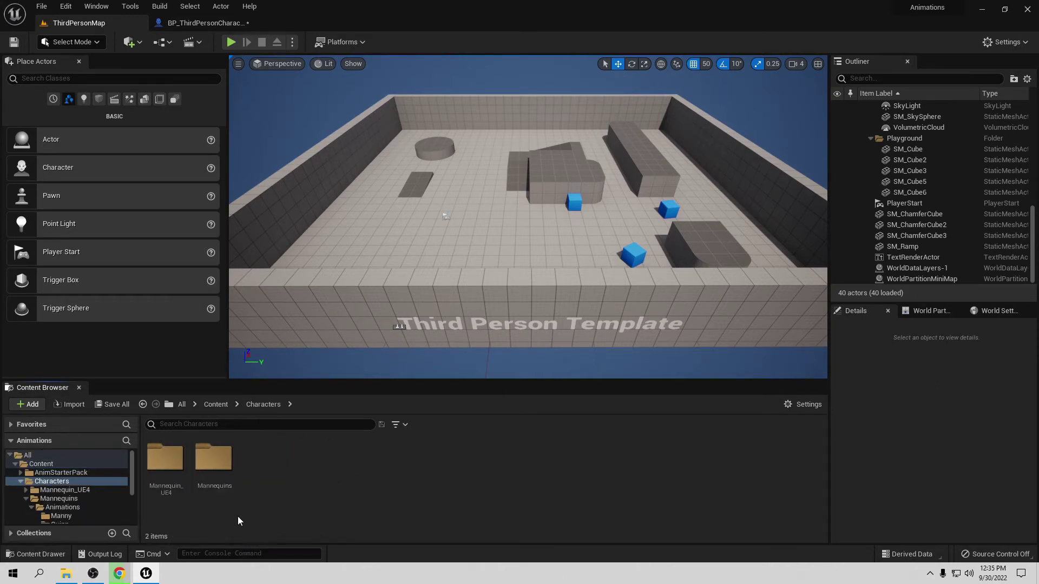
double_click(208, 468)
double_click(165, 459)
left_click(218, 467)
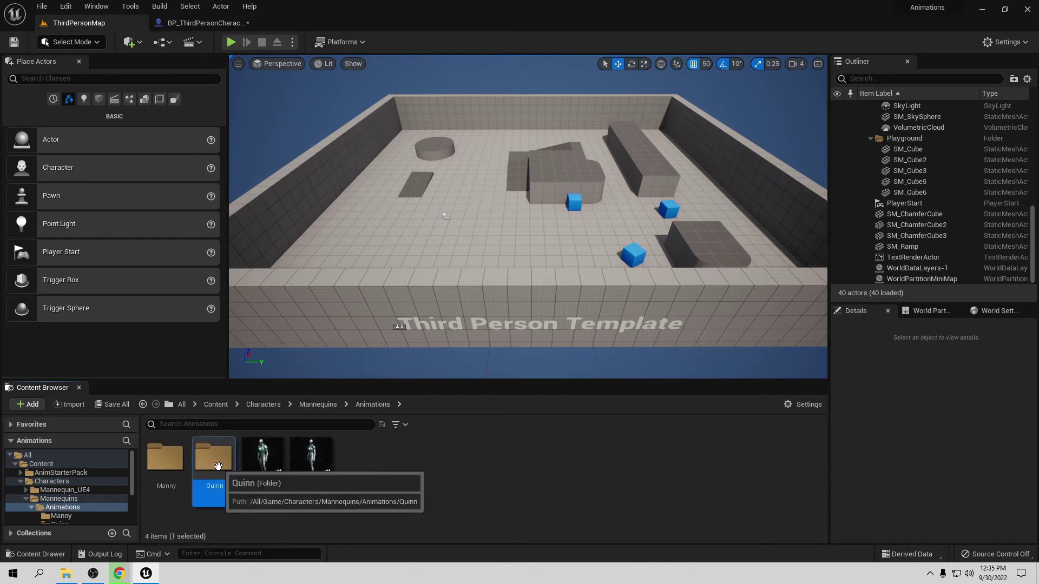
double_click(218, 467)
Create an AnimMontage from MF_Walk_Fwd
left_click(355, 499)
right_click(354, 499)
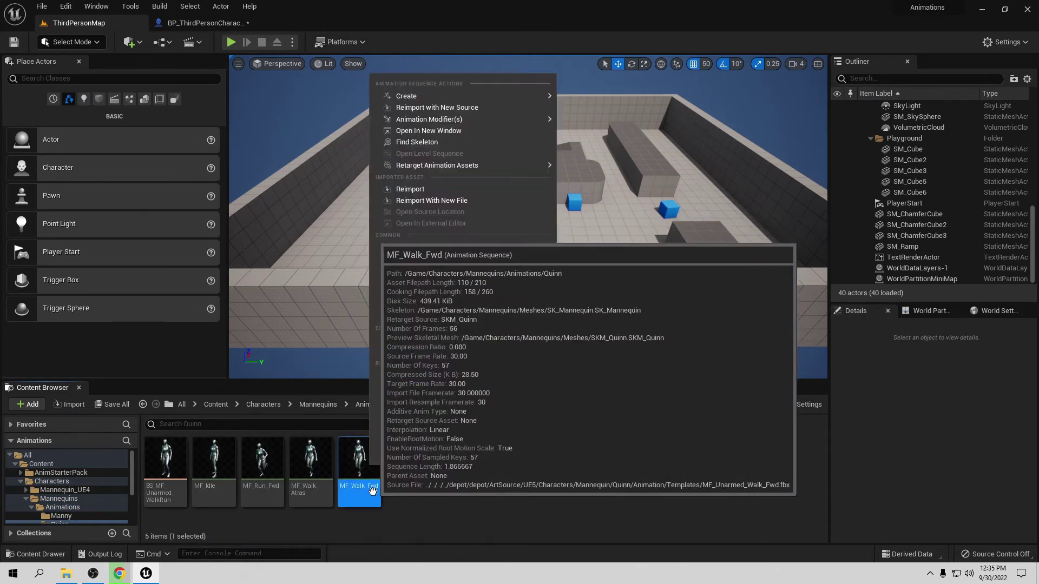
mouse_move(443, 96)
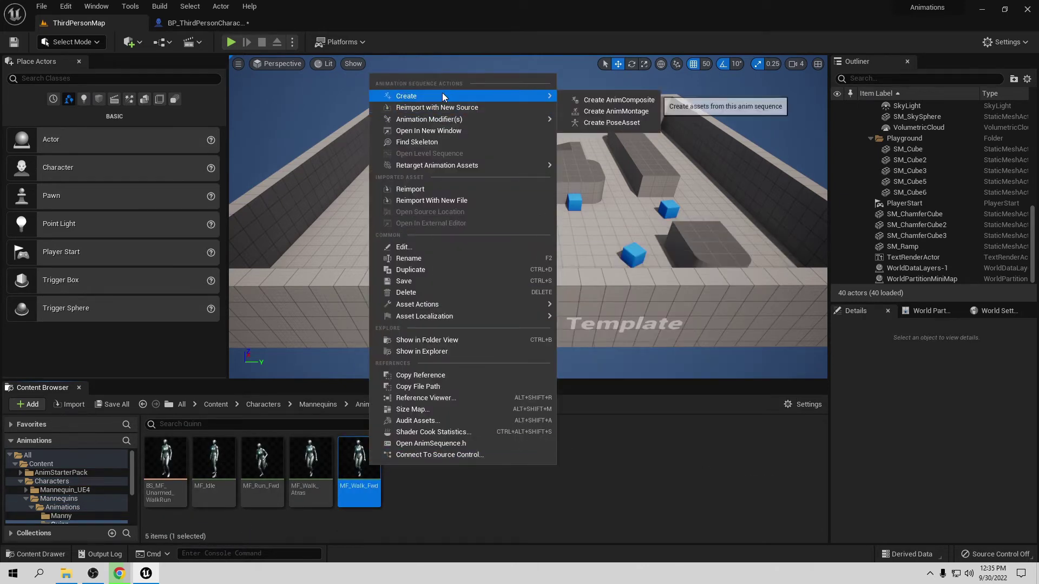
left_click(612, 113)
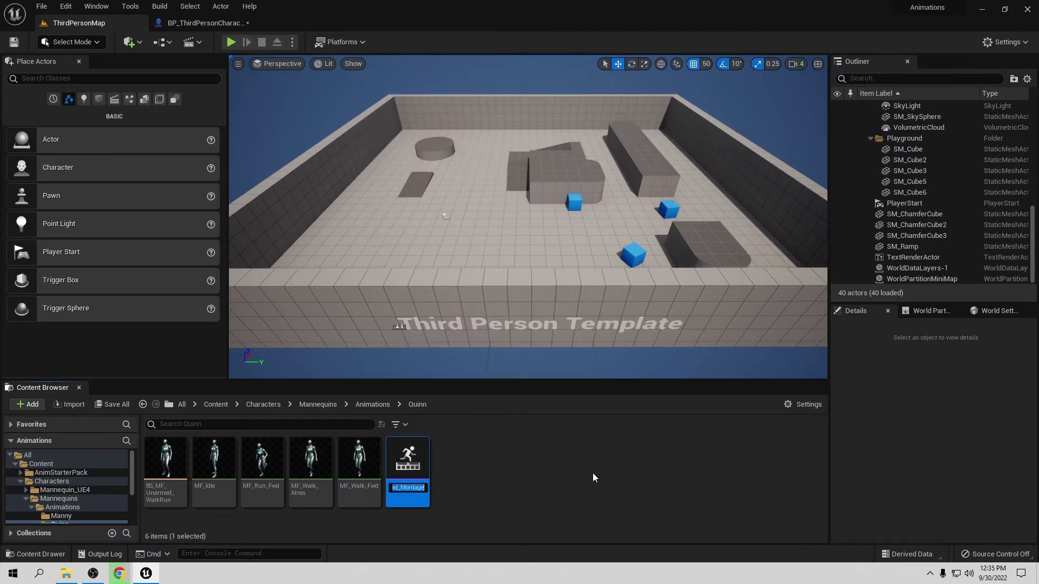
Set the Play Anim Montage node to MF_Walk_Fwd_Montage with In Play Rate -1.0
left_click(202, 24)
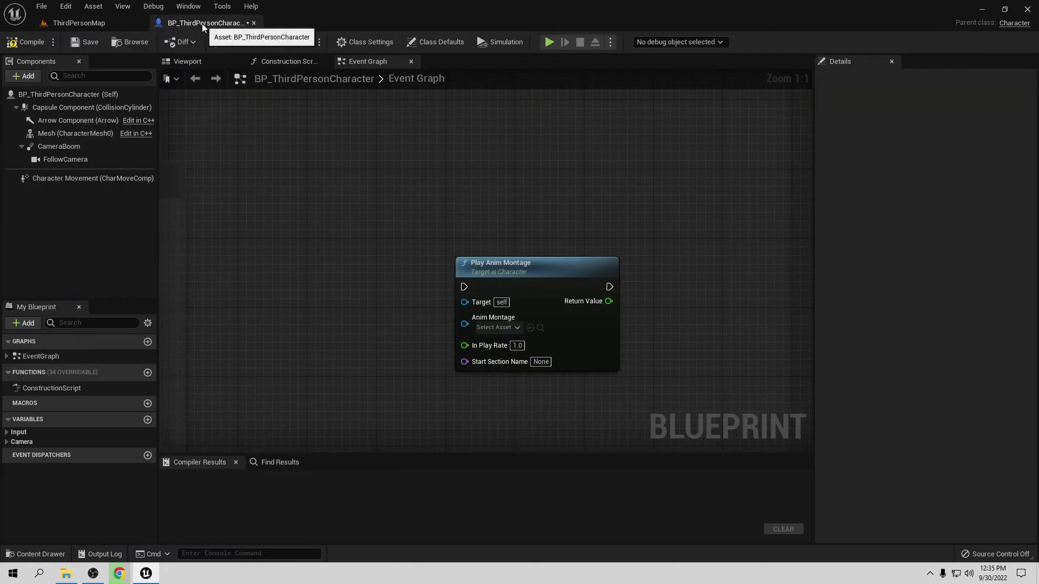
left_click(490, 328)
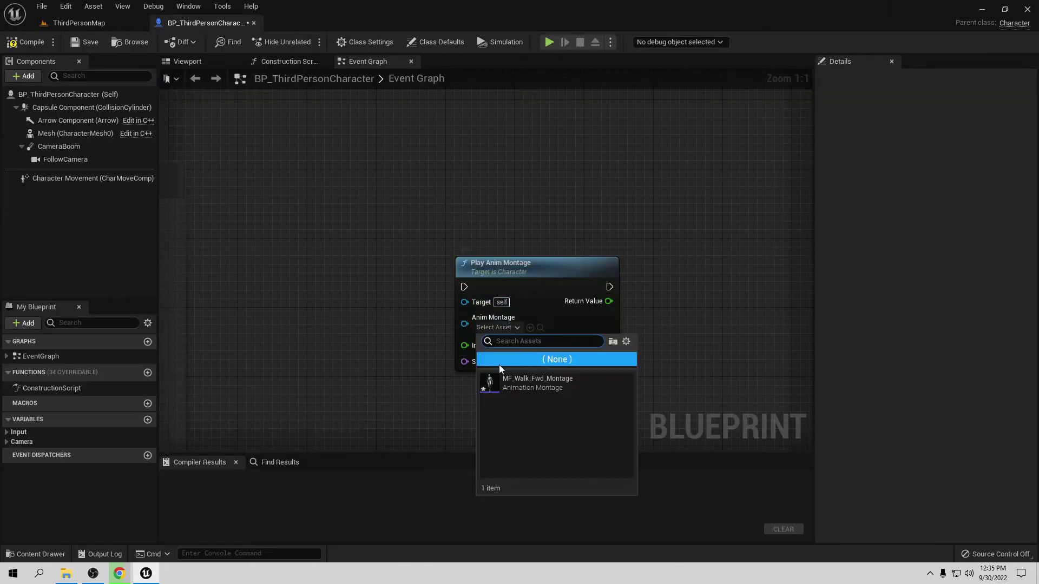
left_click(508, 385)
left_click_drag(545, 271, 502, 200)
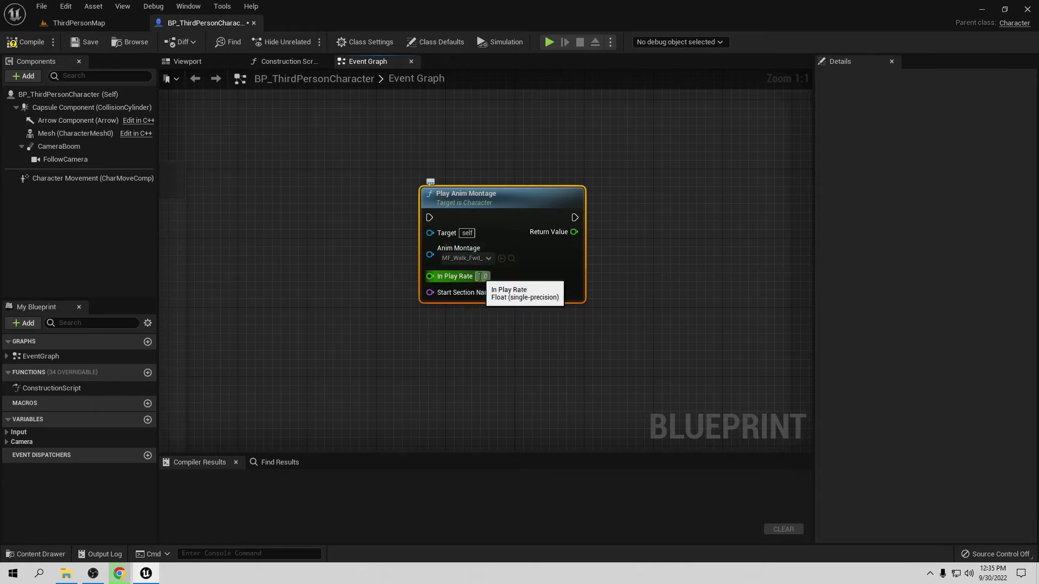
type("-1")
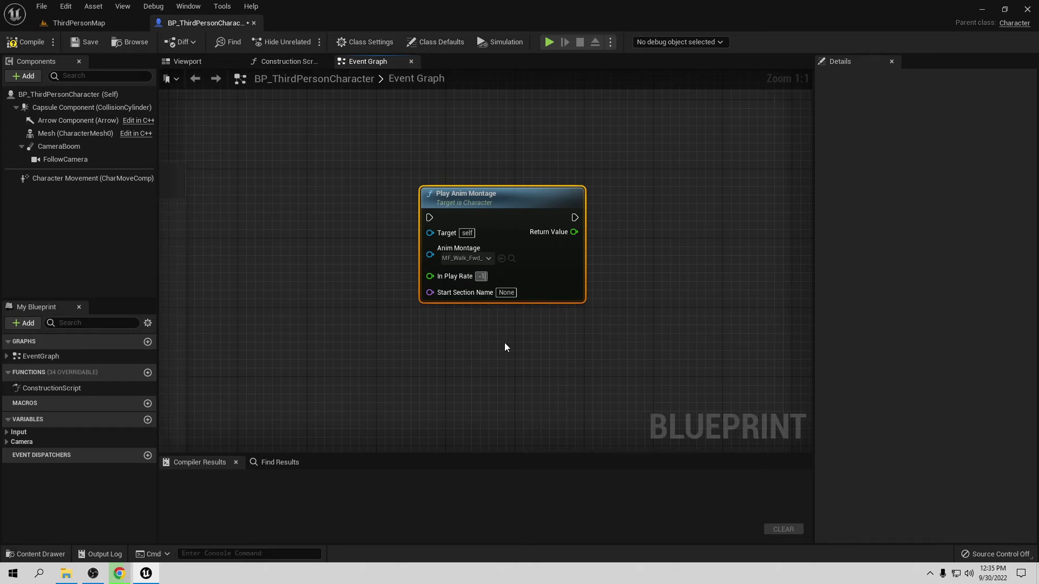
key("Return")
left_click(504, 347)
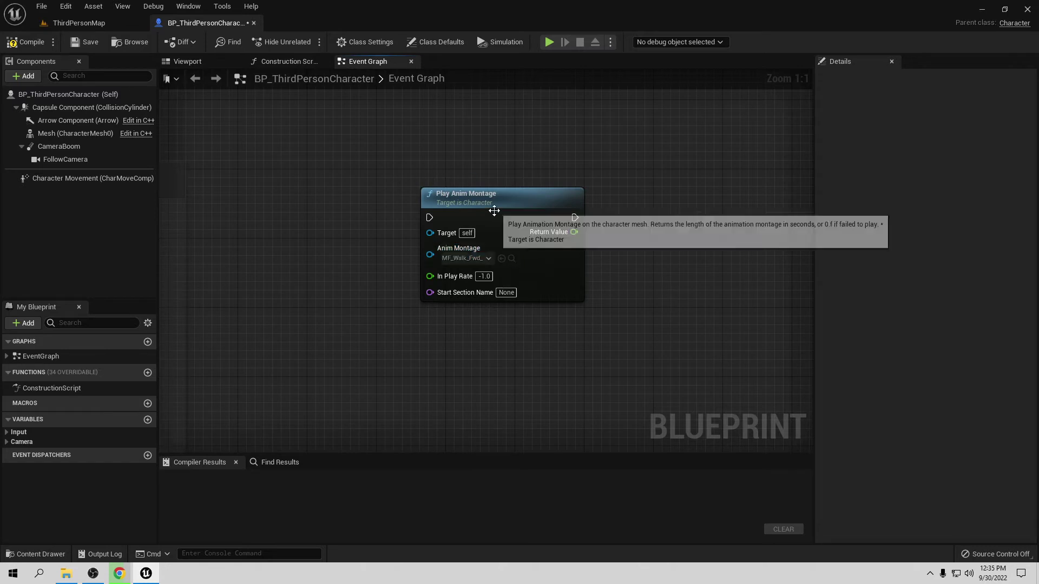
left_click_drag(494, 215, 512, 214)
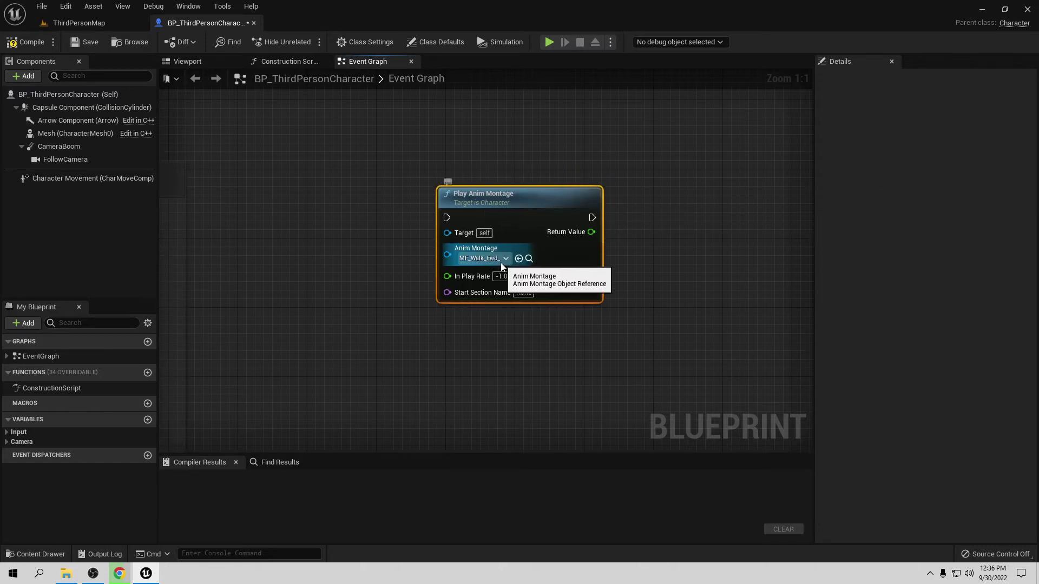
right_click_drag(498, 329, 498, 417)
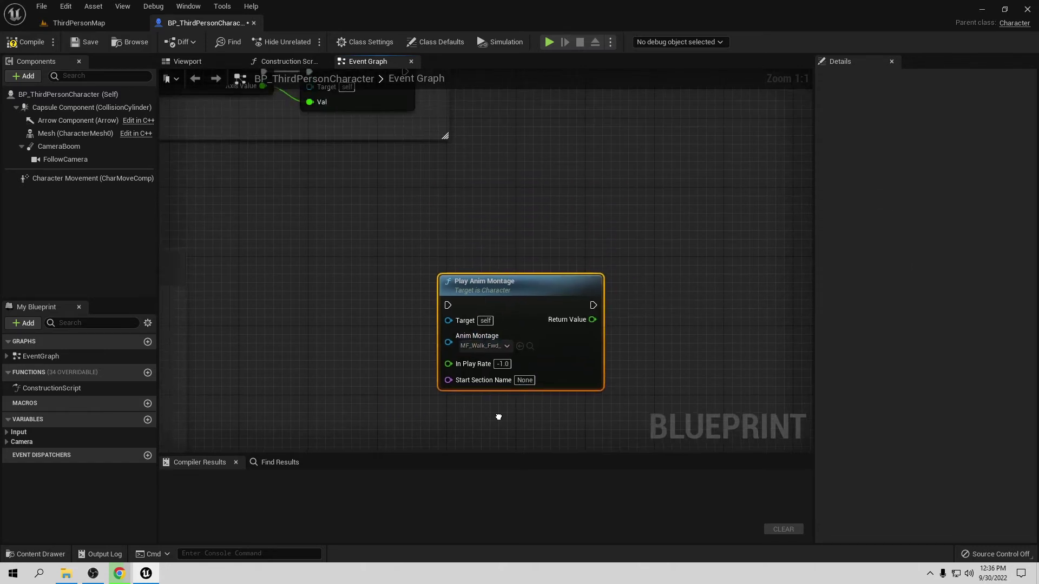
Place a Play Montage node above Play Anim Montage and wire Mesh into In Skeletal Mesh Component
right_click(522, 228)
type("play")
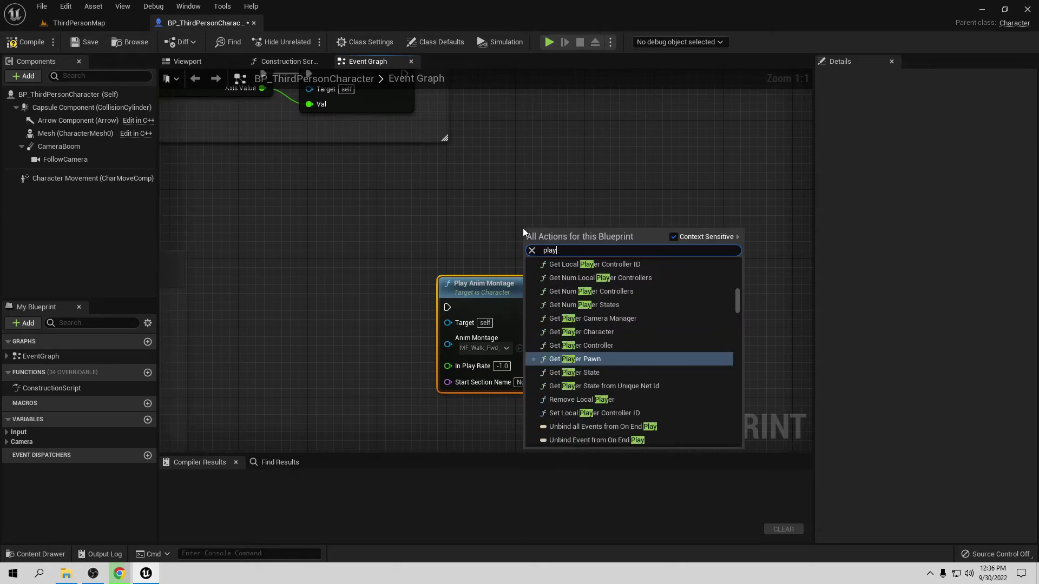
type(" anim")
scroll(614, 362, "up", 4)
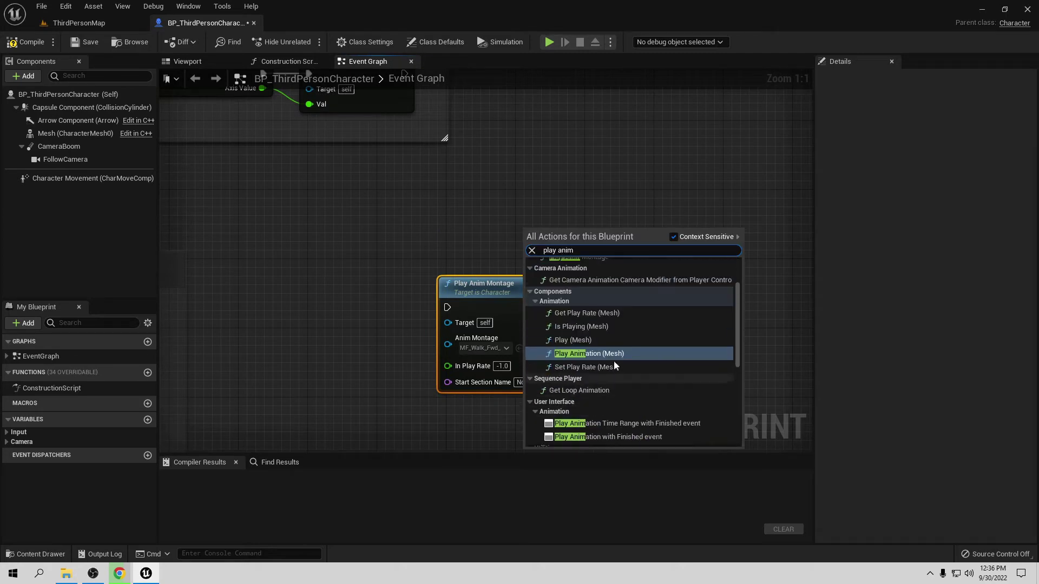
left_click(574, 283)
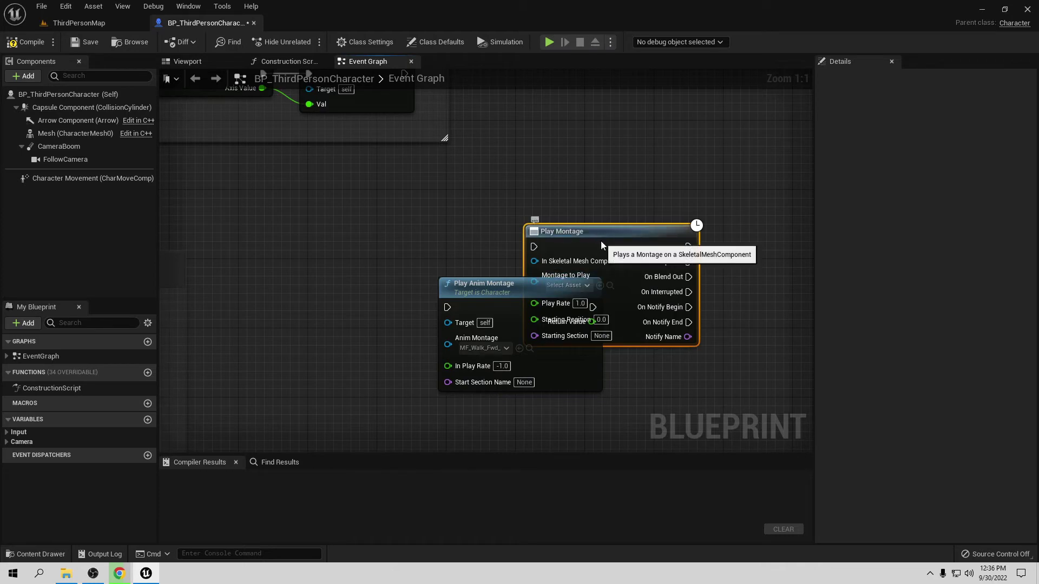
left_click_drag(601, 242, 620, 172)
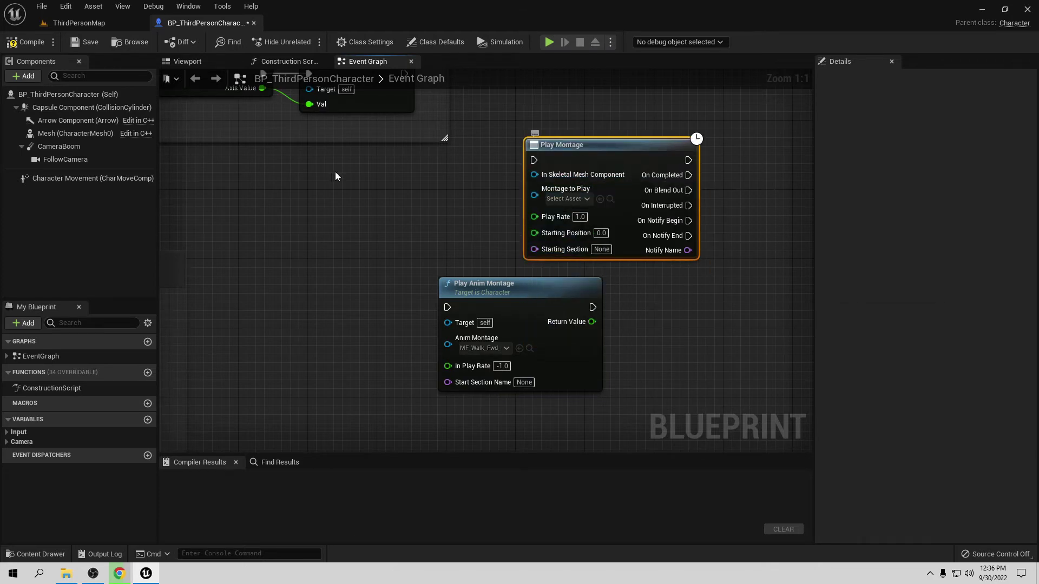
left_click_drag(76, 135, 362, 280)
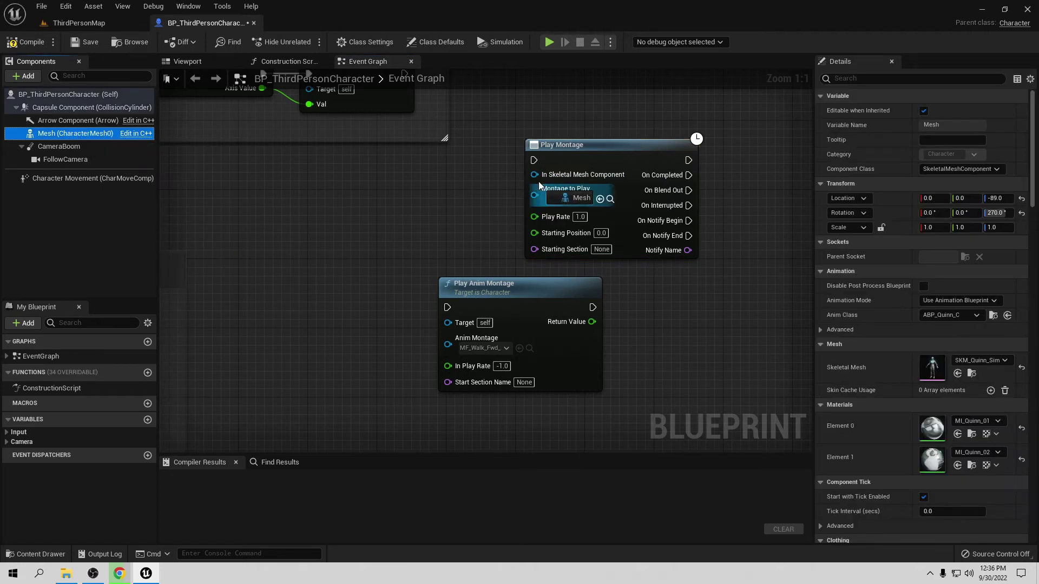
left_click_drag(538, 180, 550, 184)
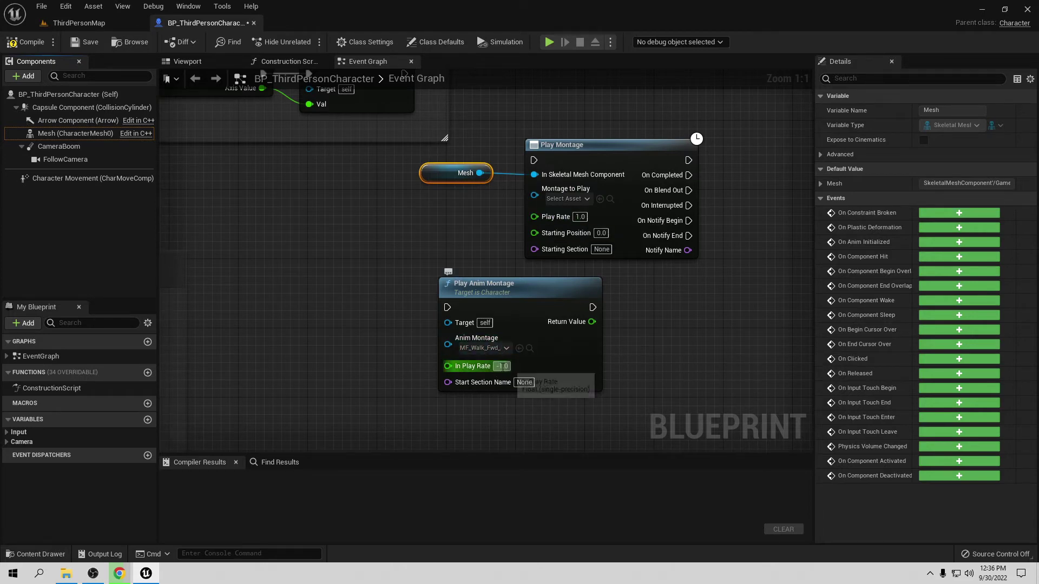
Open MF_Walk_Fwd_Montage from the ThirdPersonMap level and try a Rate Scale of 2.0
left_click(117, 23)
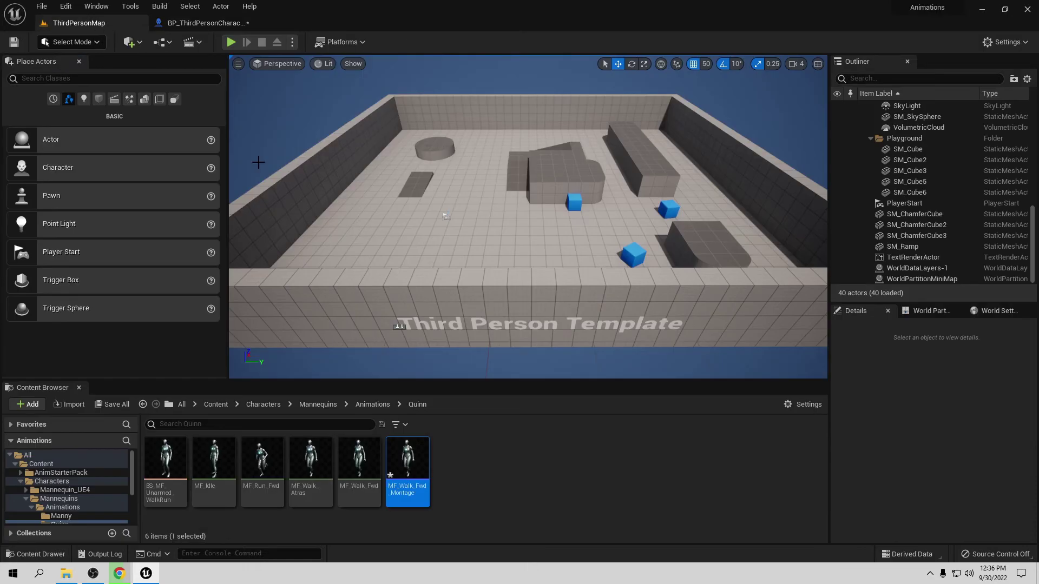
double_click(409, 467)
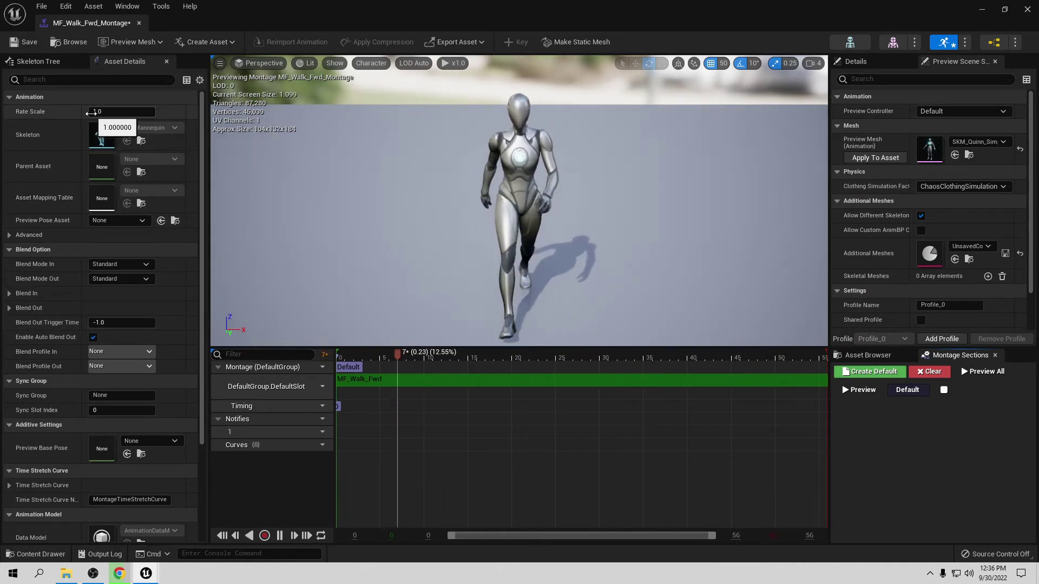
left_click(117, 112)
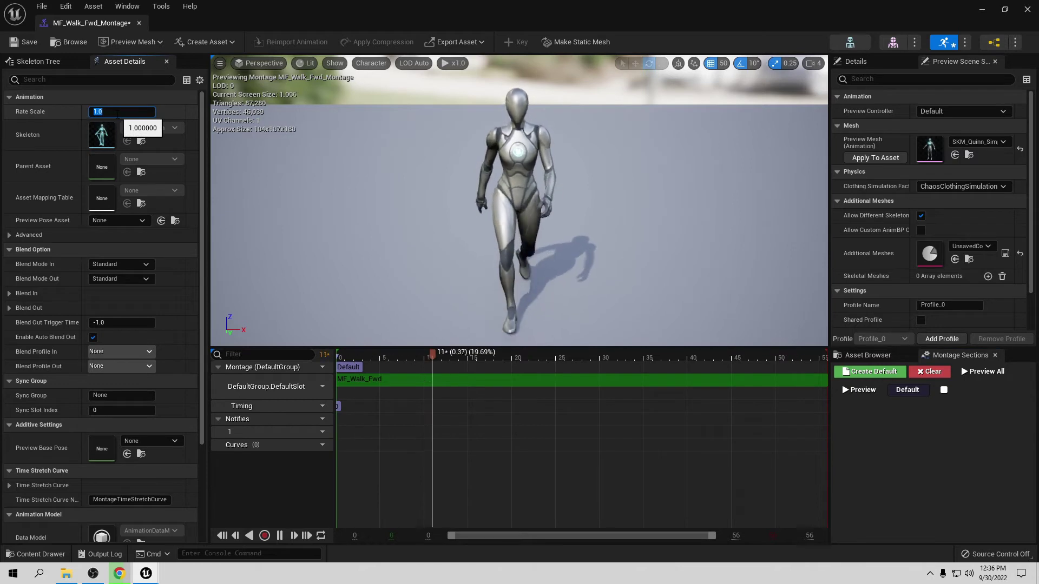
type("2")
key("Return")
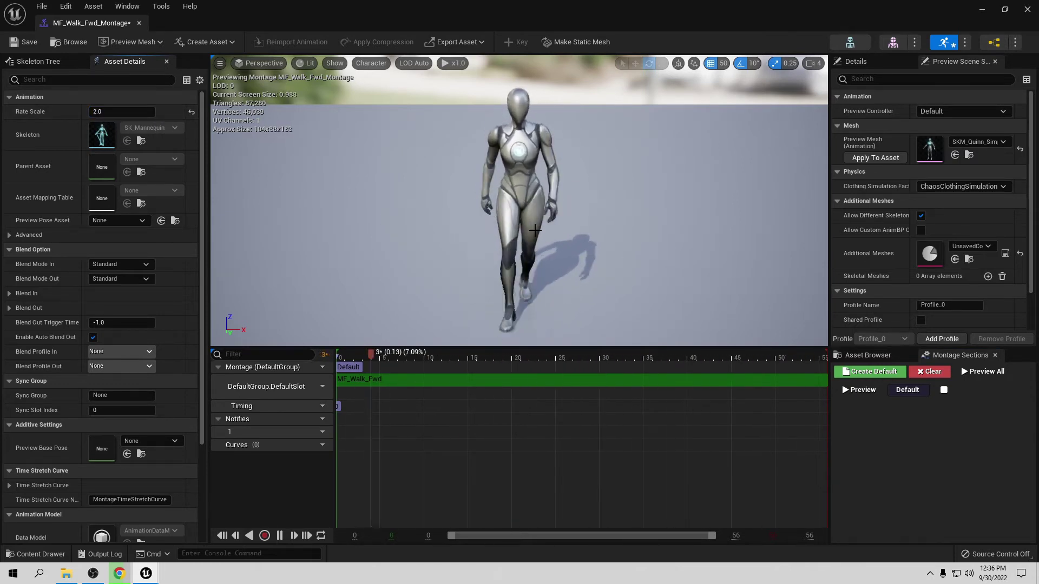
Settle the montage's Rate Scale at -0.5 after trying negative values, then close the montage
left_click(117, 111)
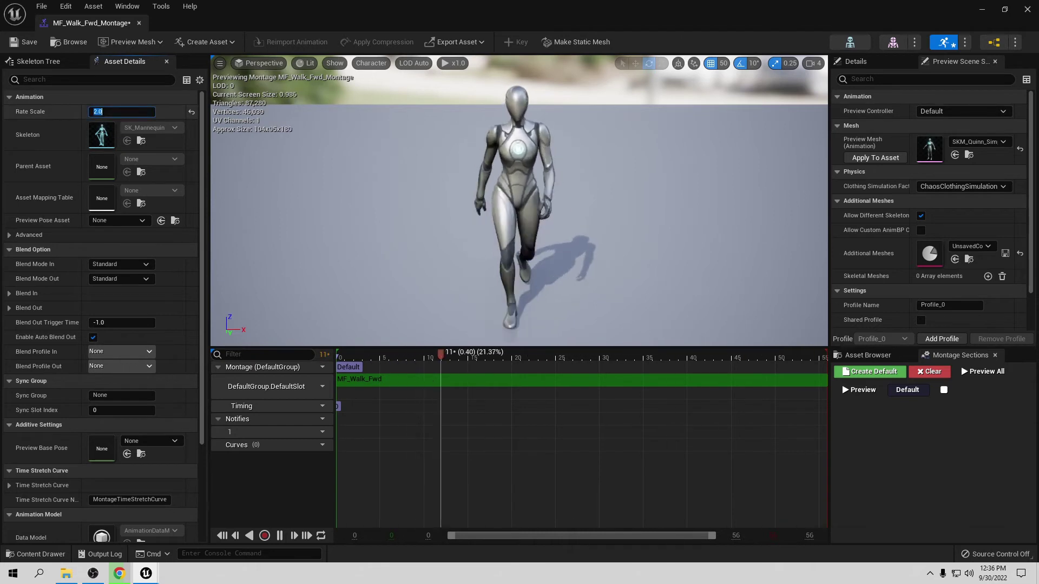
type("-1")
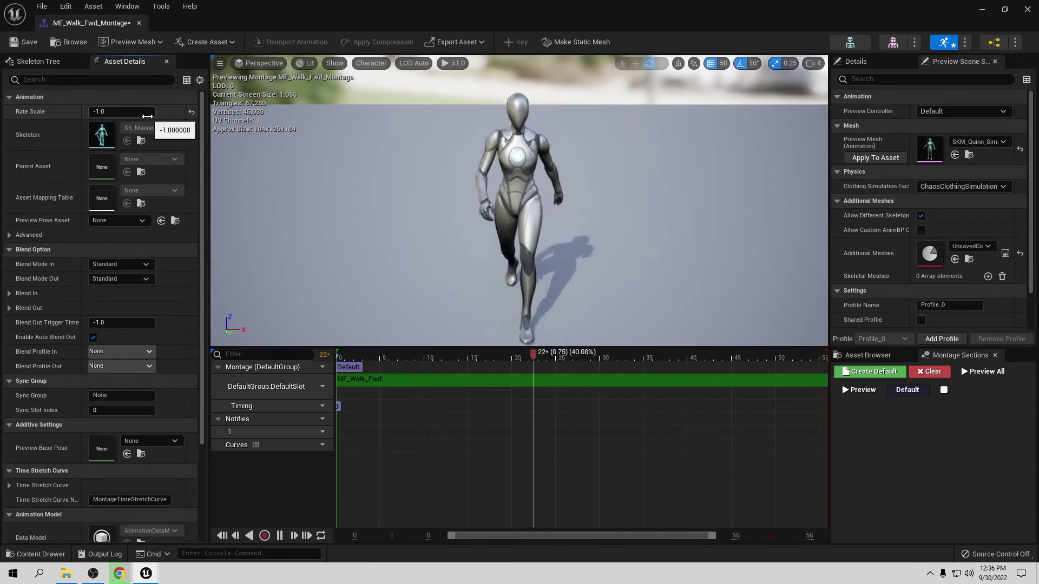
left_click(117, 112)
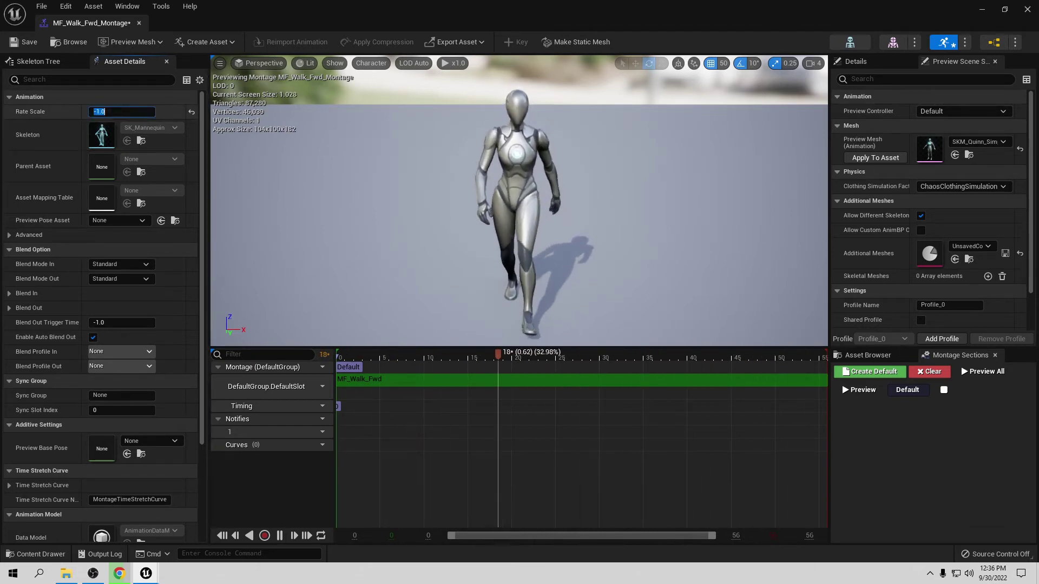
type("-")
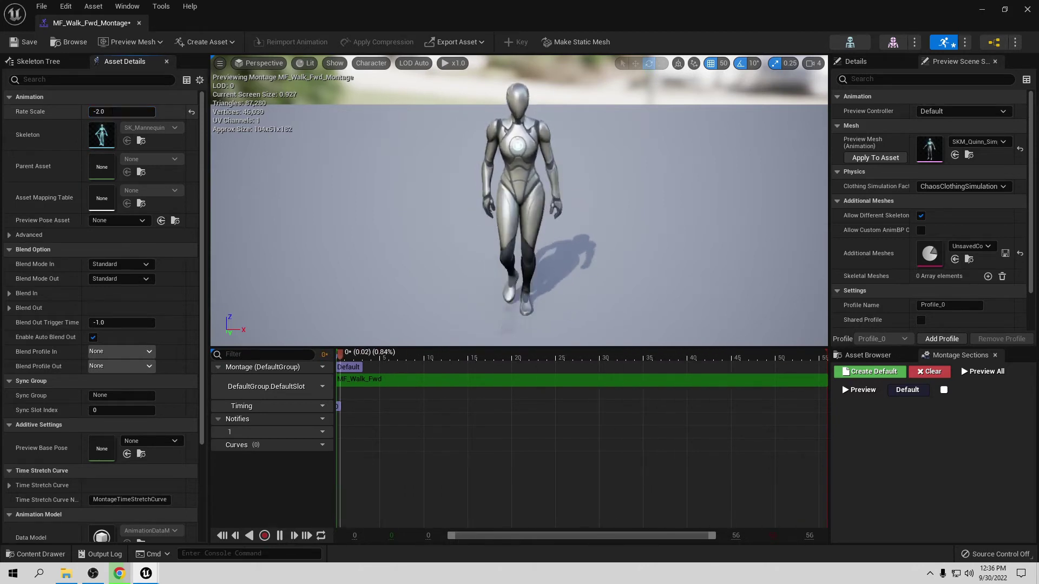
left_click(135, 111)
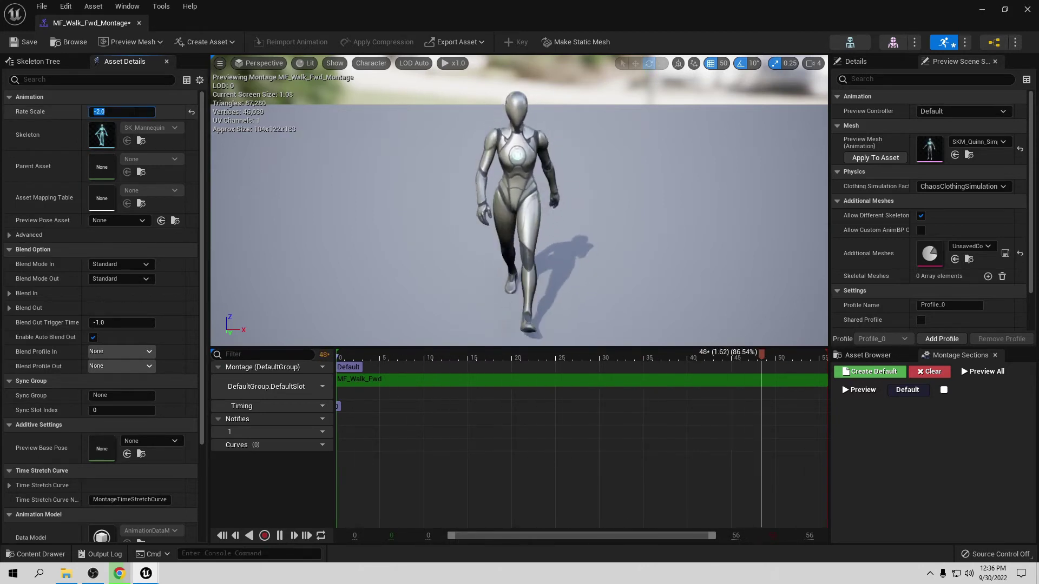
type("-")
type(".5")
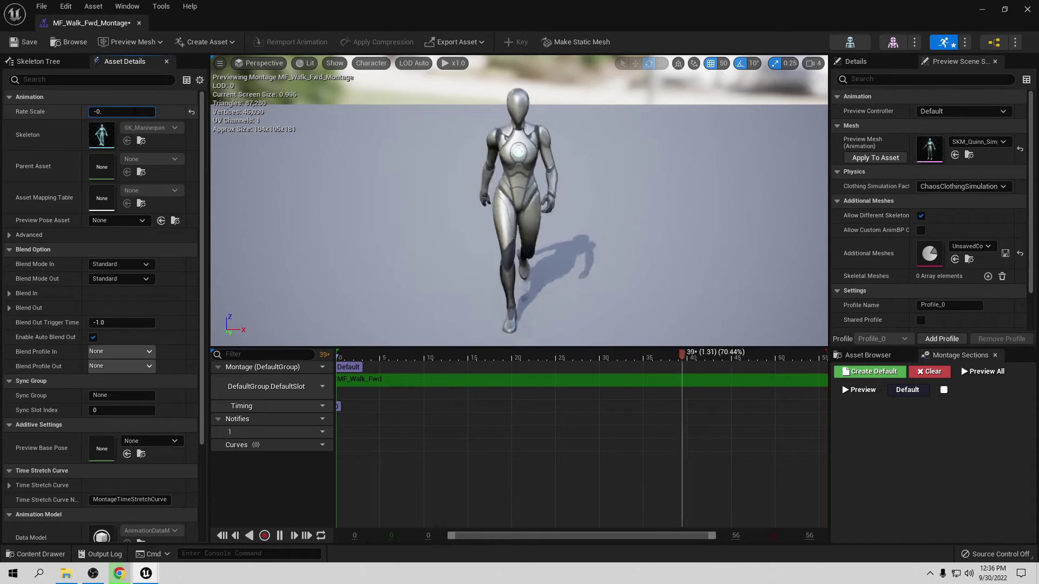
key("Return")
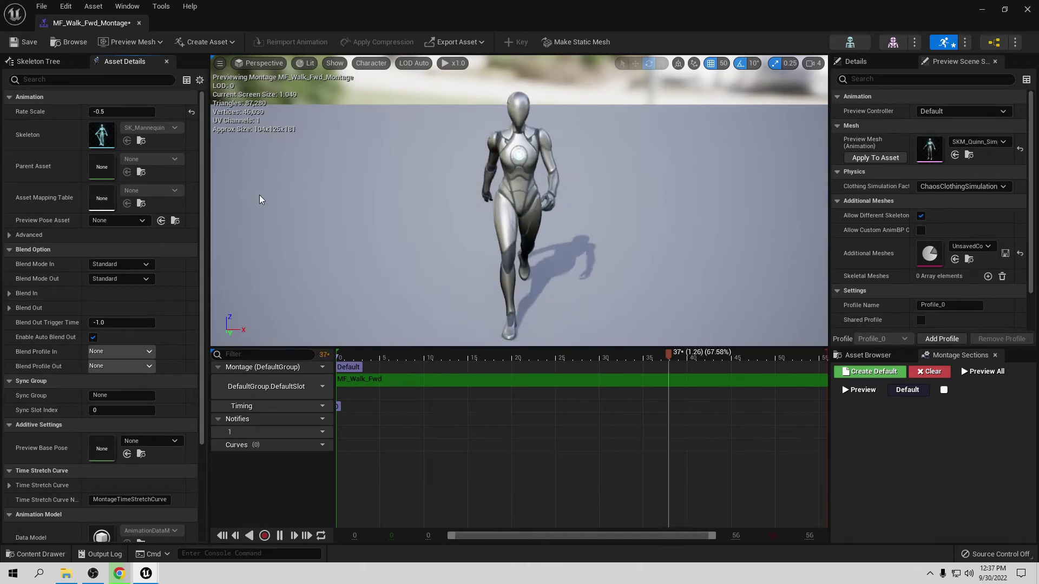
left_click(139, 23)
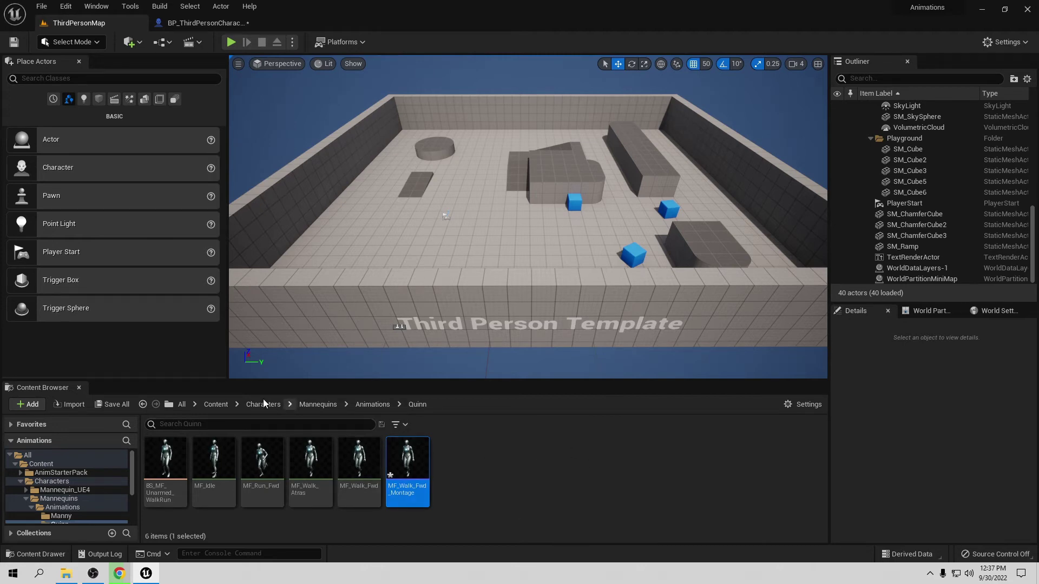
Open Jog_Fwd_Rifle from the AnimStarterPack folder and set its Rate Scale to -1
left_click(214, 406)
double_click(169, 465)
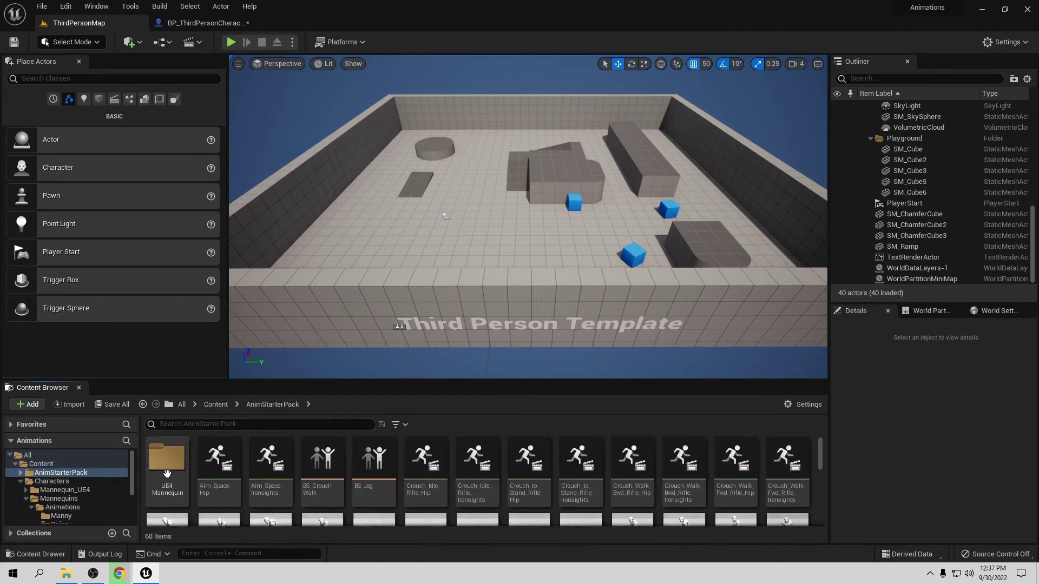
scroll(611, 464, "down", 4)
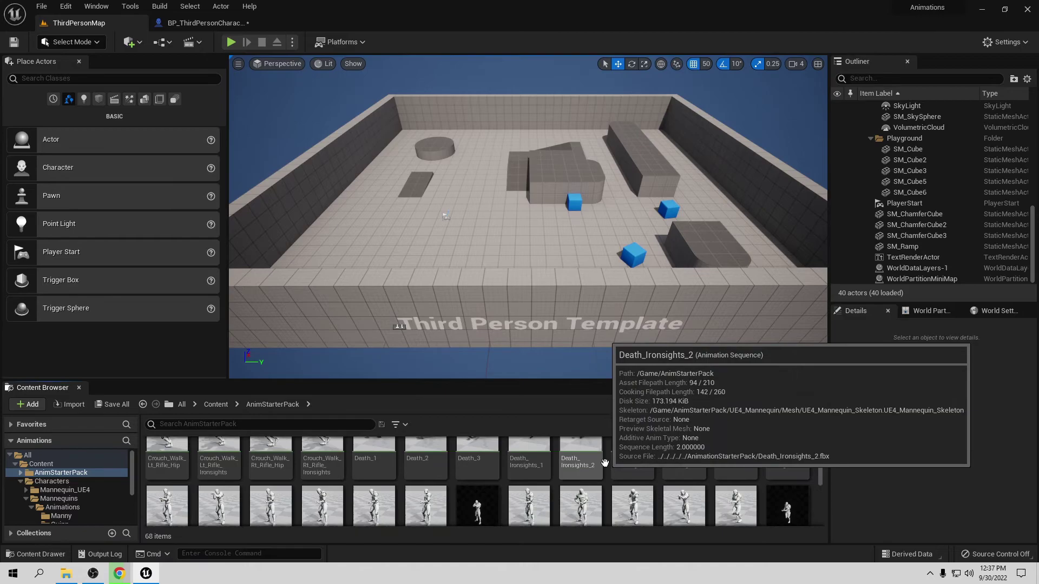
double_click(788, 491)
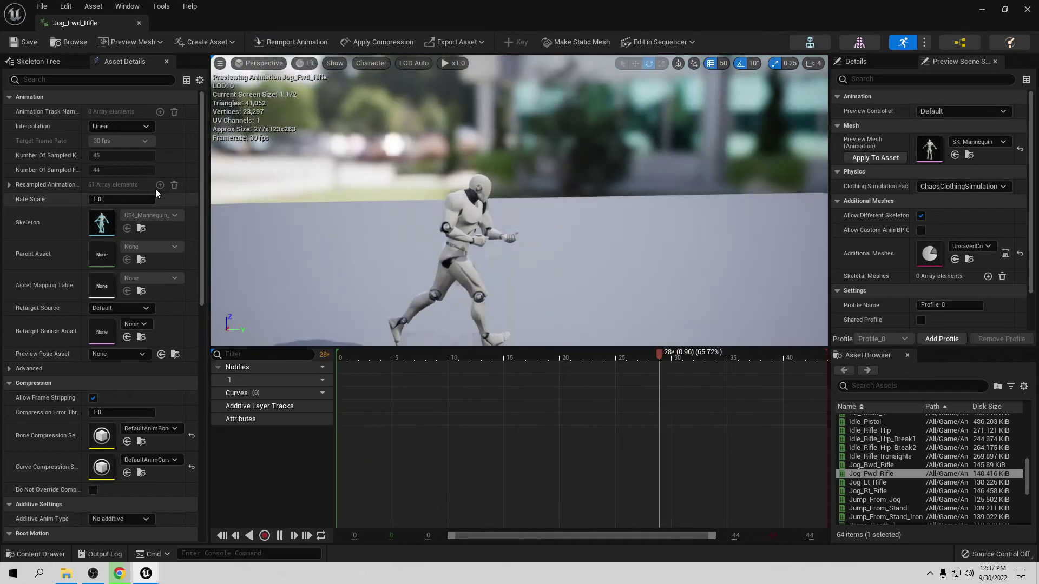
left_click(111, 199)
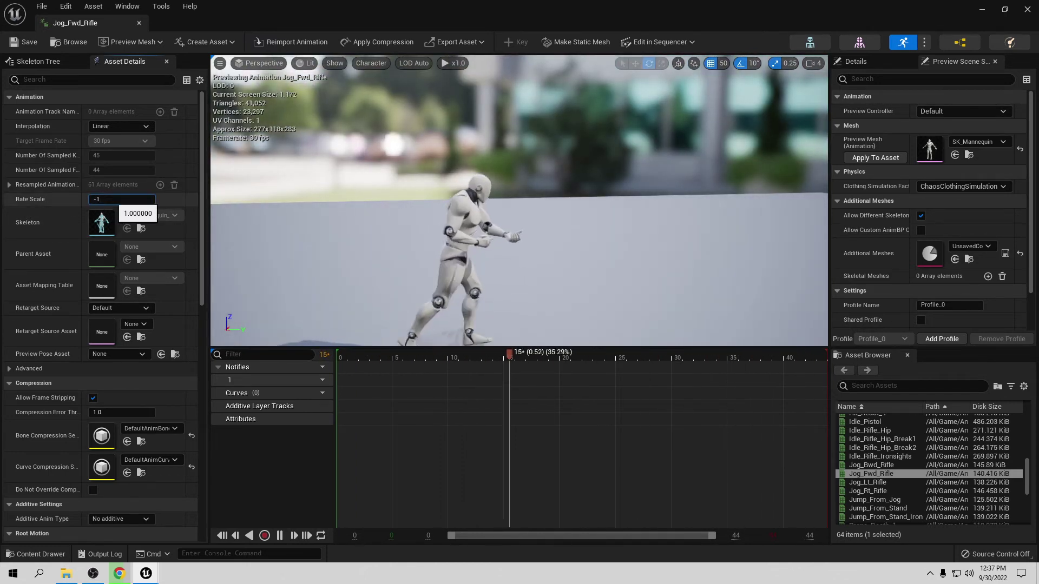
type("-1")
key("Return")
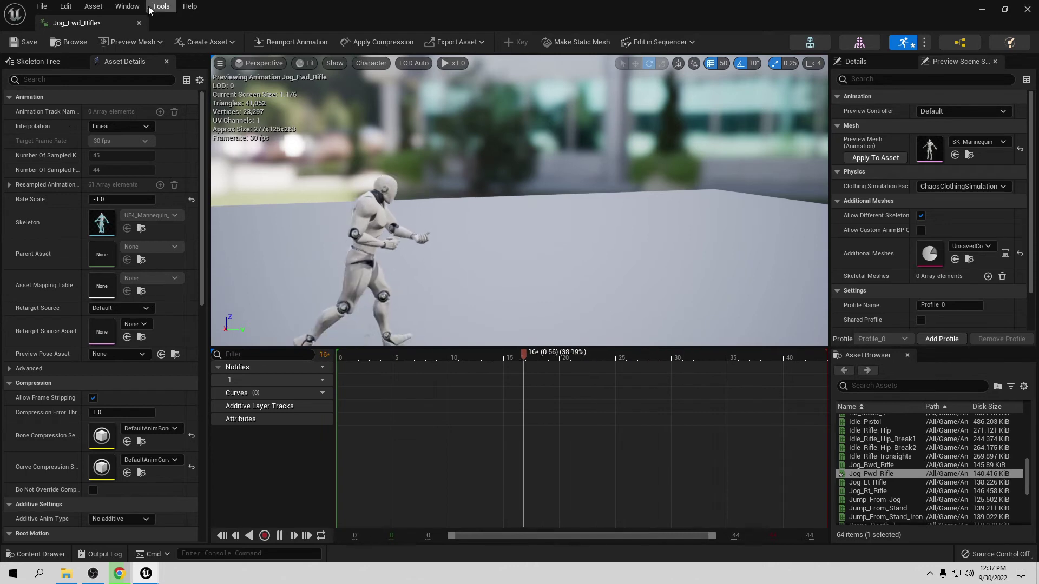
Close the Jog_Fwd_Rifle editor and go to Project Settings > Engine > Animation
left_click(140, 22)
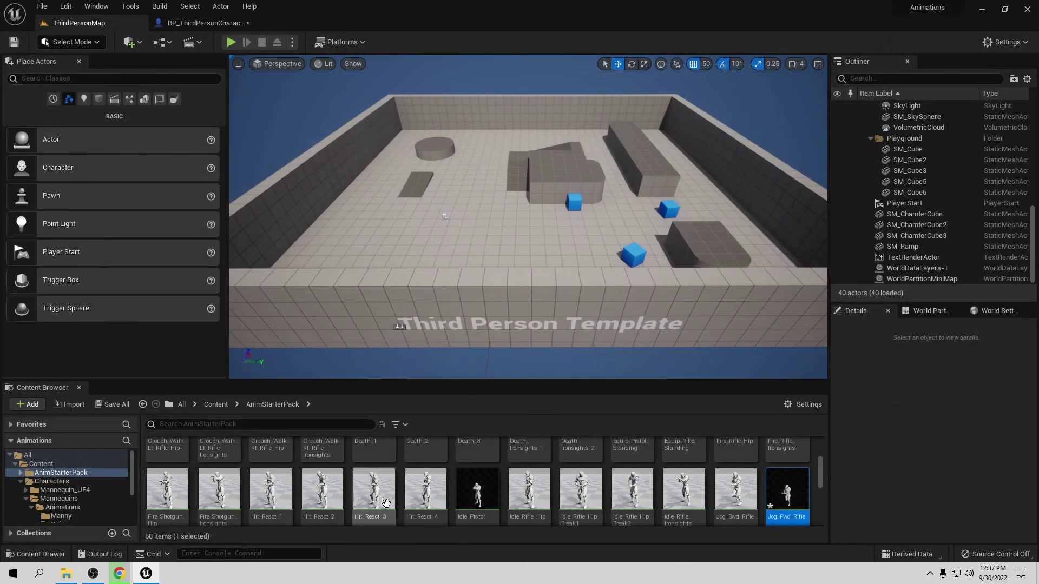
scroll(385, 498, "up", 3)
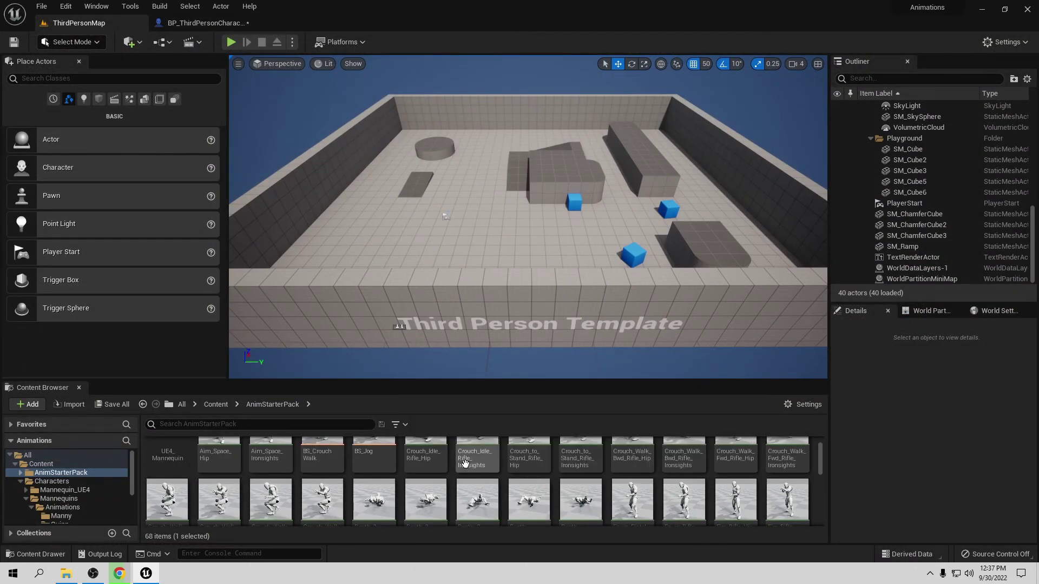
left_click(67, 8)
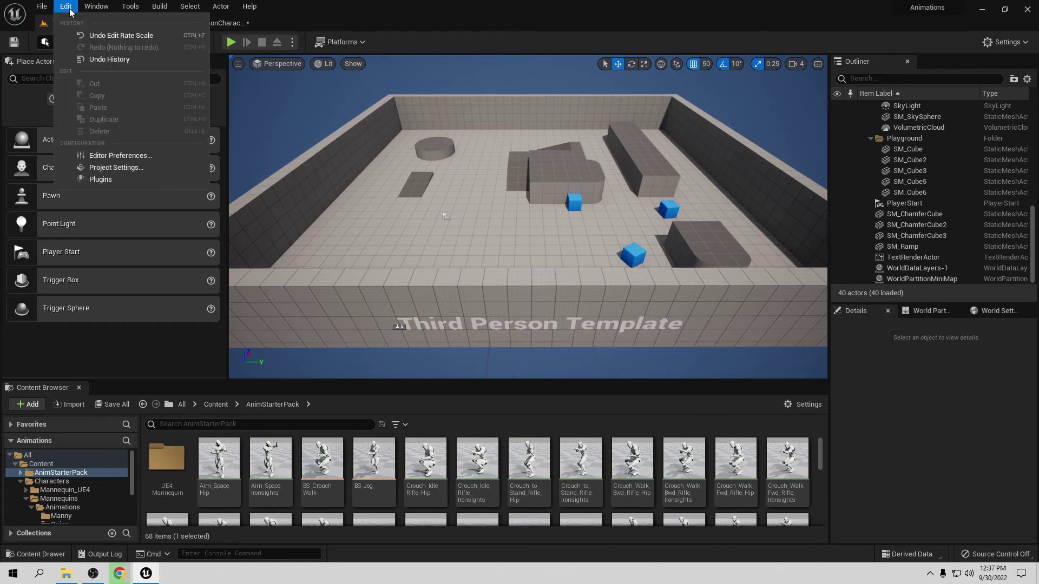
left_click(97, 167)
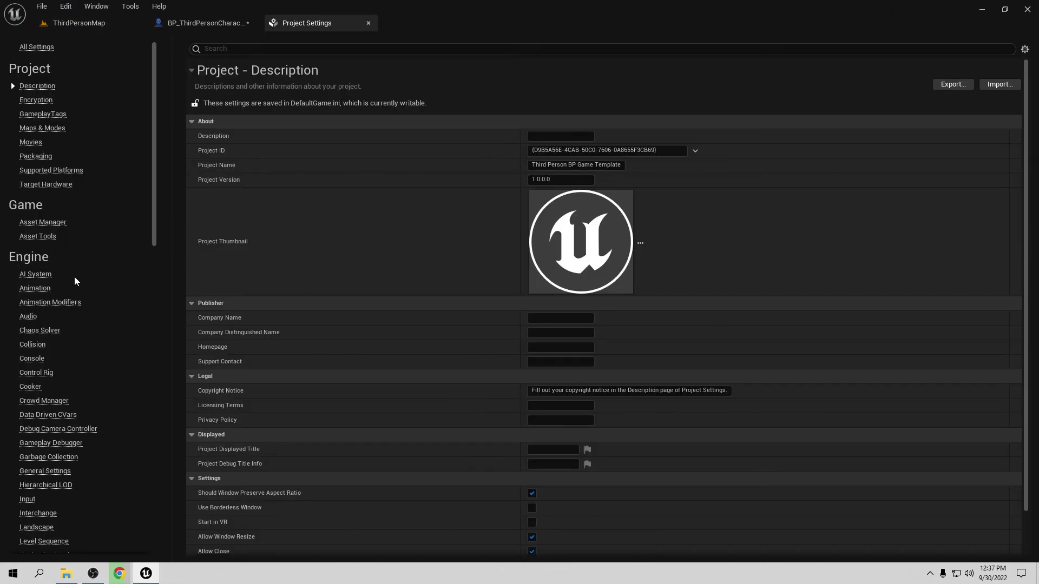
left_click(34, 289)
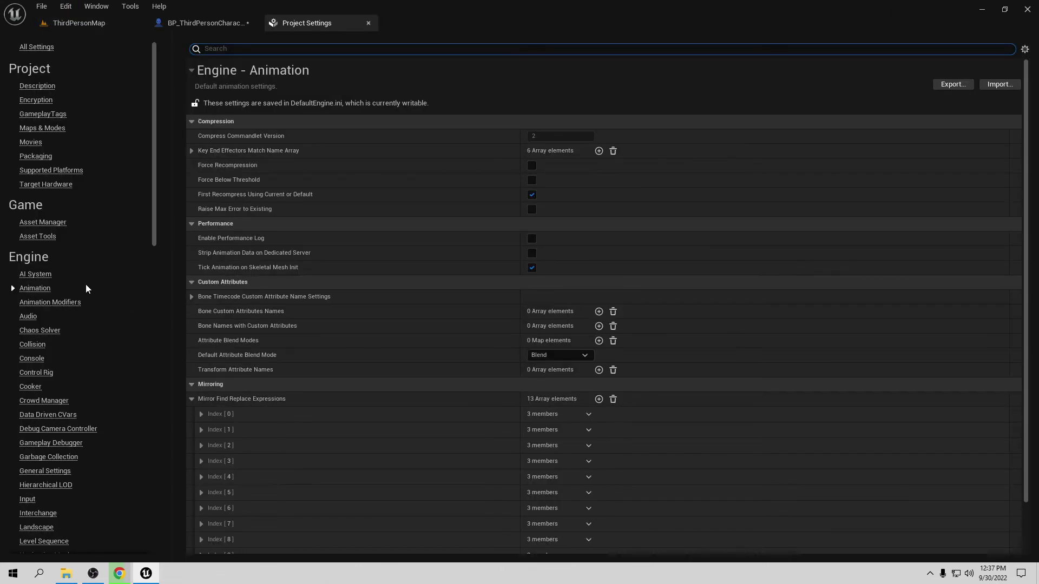
Review the 13 Mirror Find Replace Expressions, then collapse the list and the Mirroring category
scroll(302, 280, "down", 2)
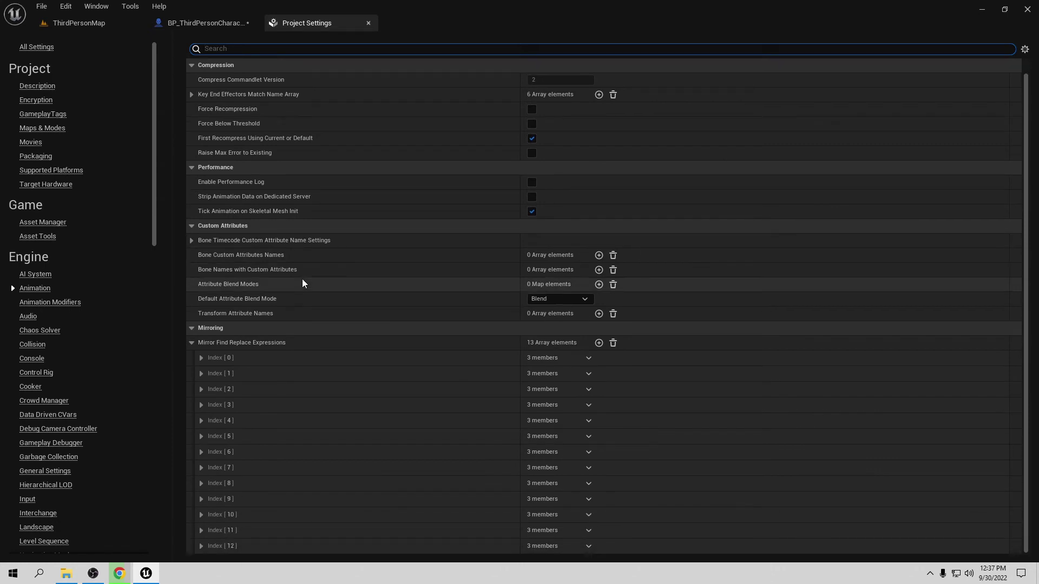
left_click(192, 344)
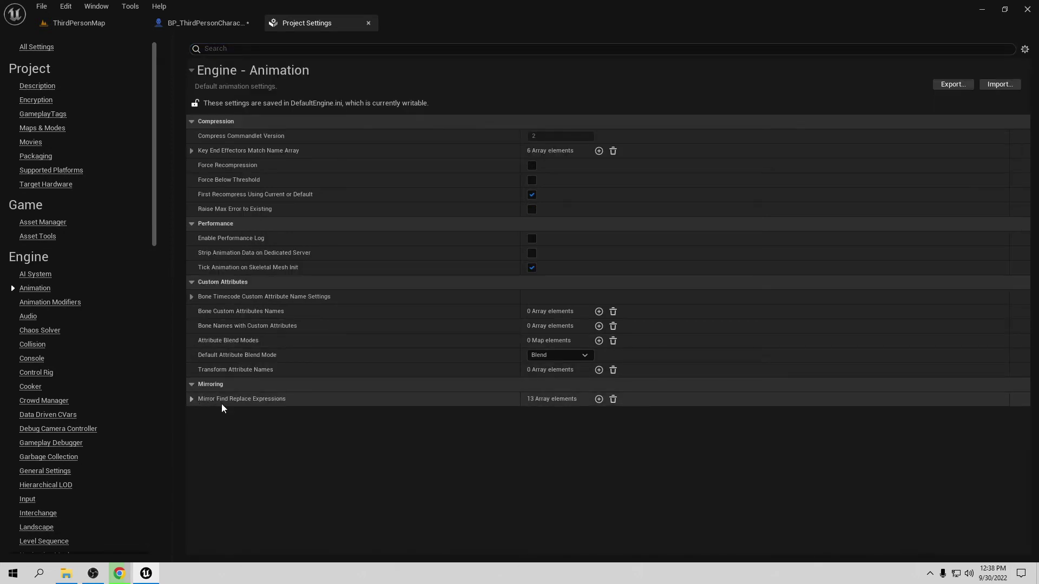
left_click(191, 398)
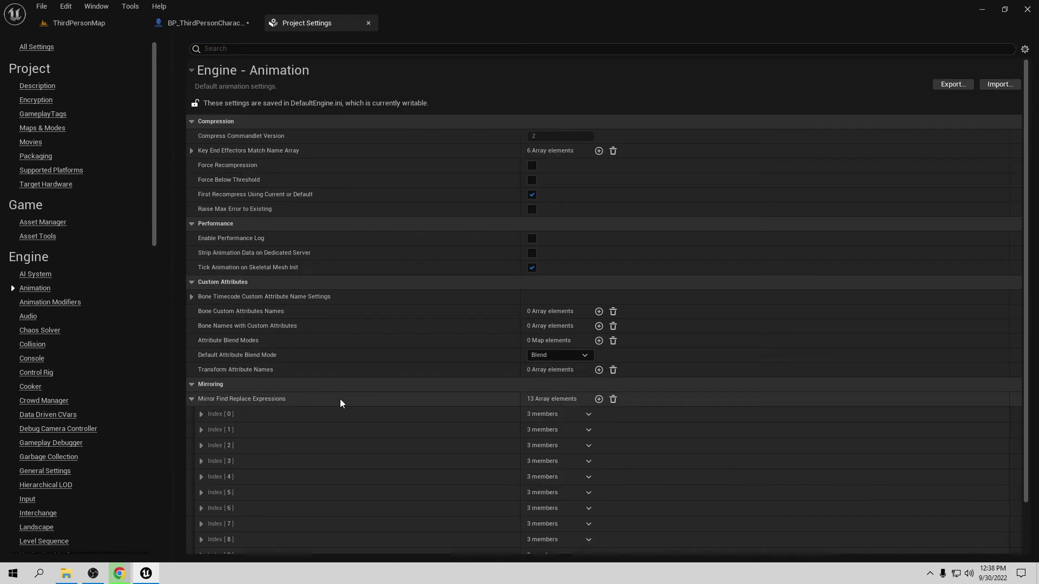
scroll(340, 398, "down", 3)
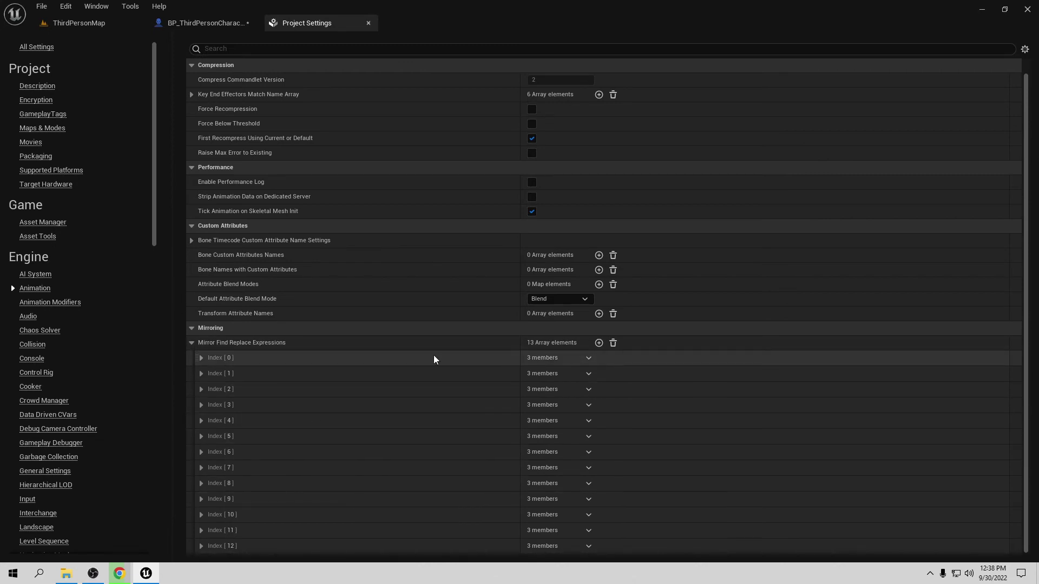
left_click(191, 342)
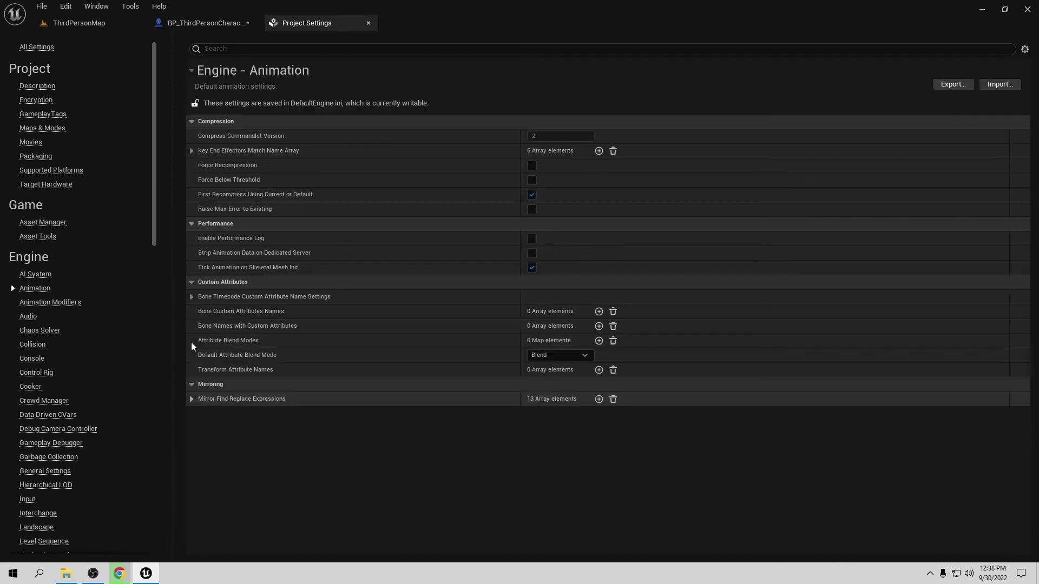
left_click(192, 384)
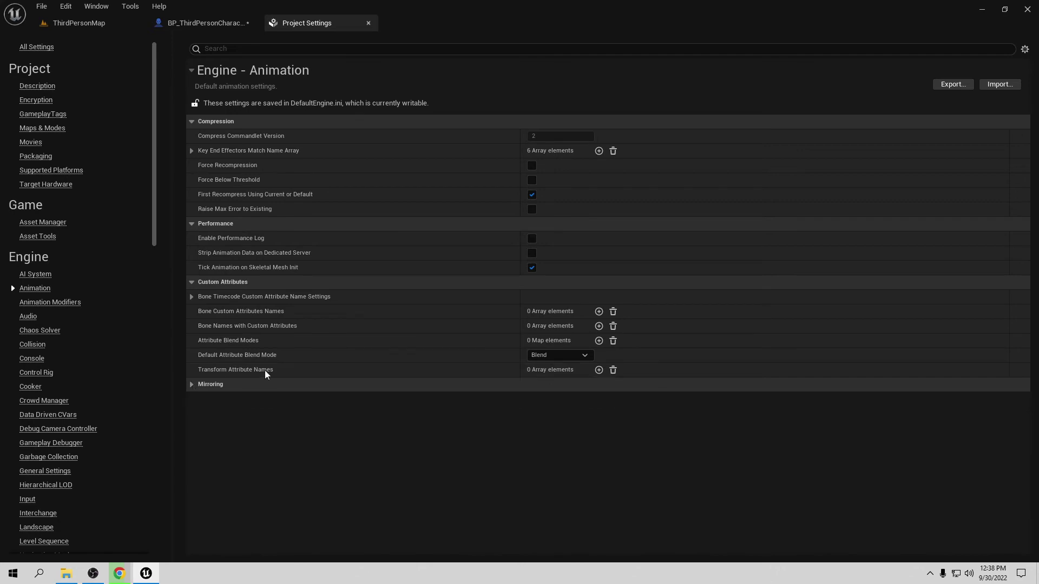
Close Project Settings, then compile and close BP_ThirdPersonCharacter
left_click(369, 23)
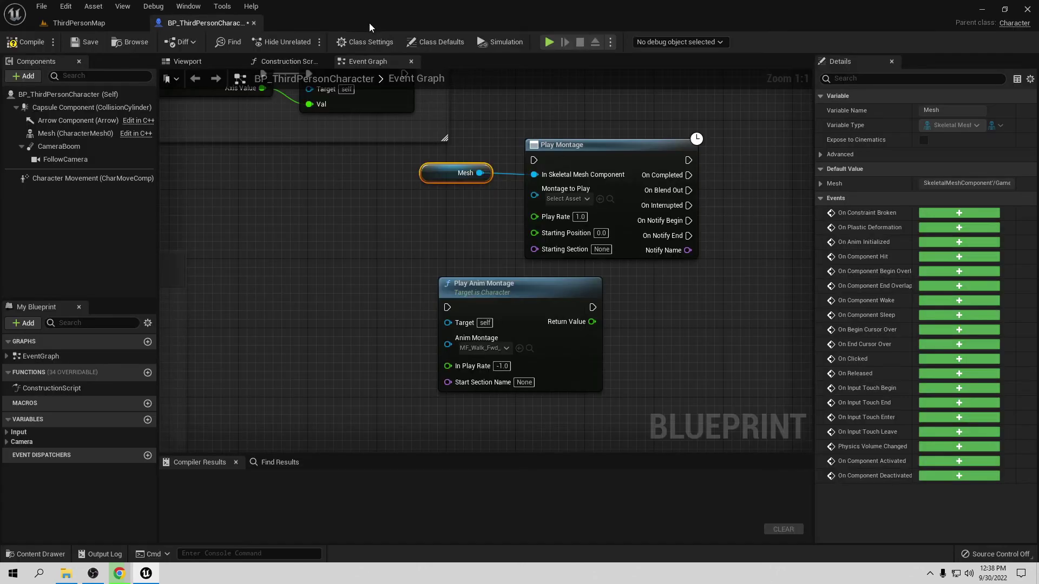
left_click(15, 48)
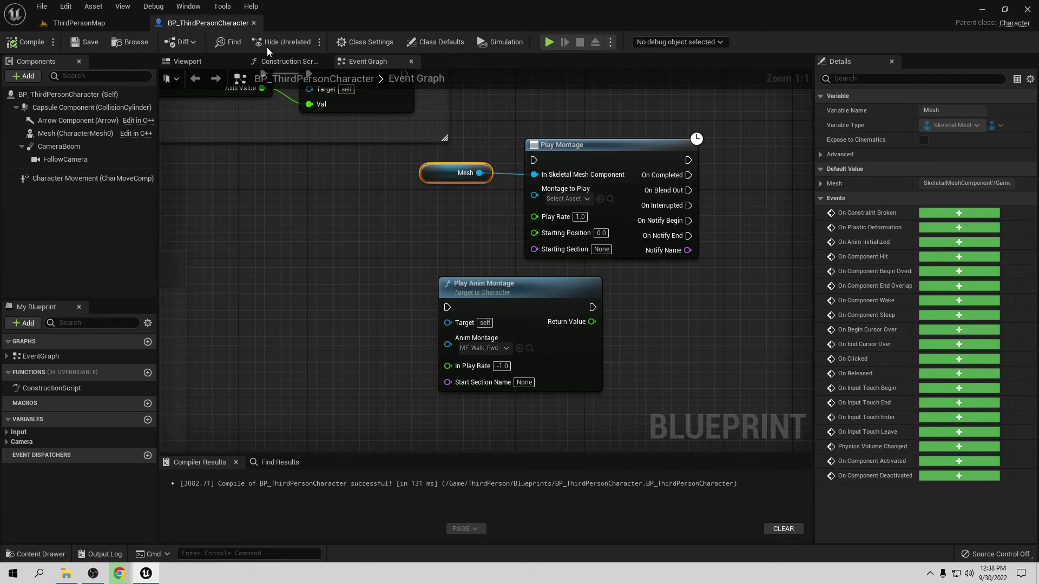
left_click(254, 23)
Open ABP_Manny from Content > Characters > Mannequins > Animations
left_click(217, 405)
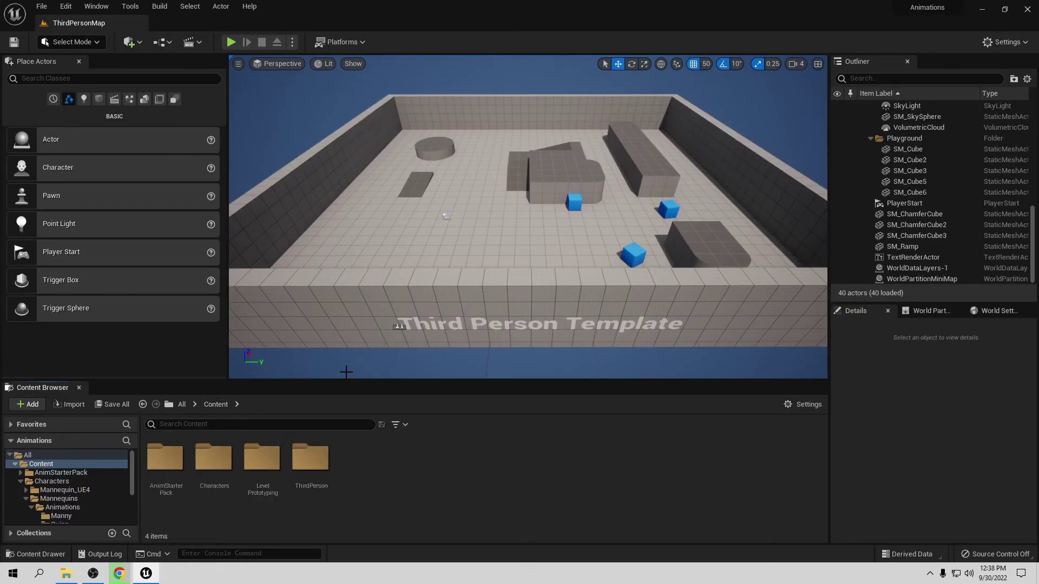
double_click(213, 459)
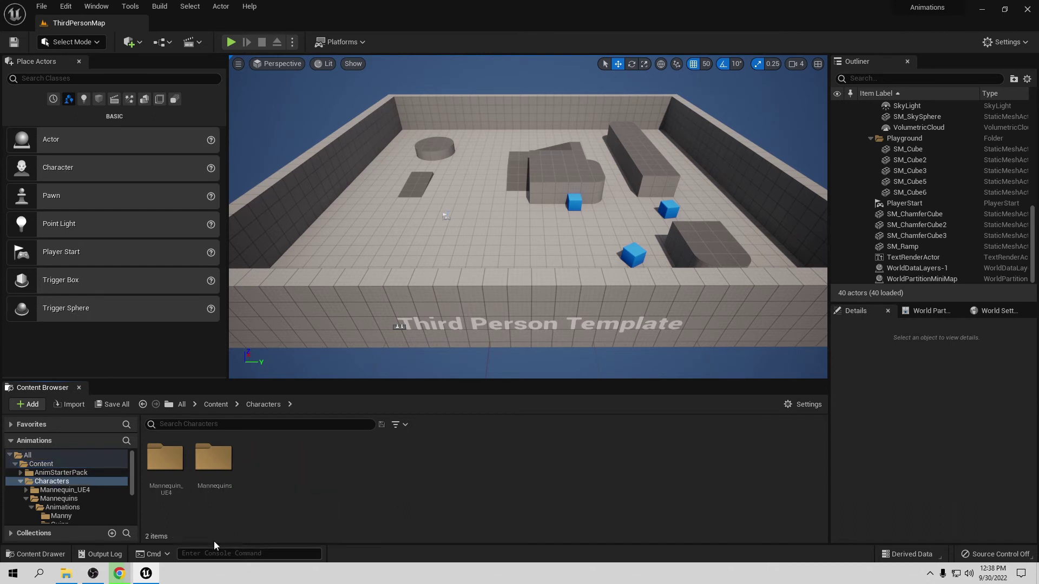
double_click(207, 467)
double_click(177, 468)
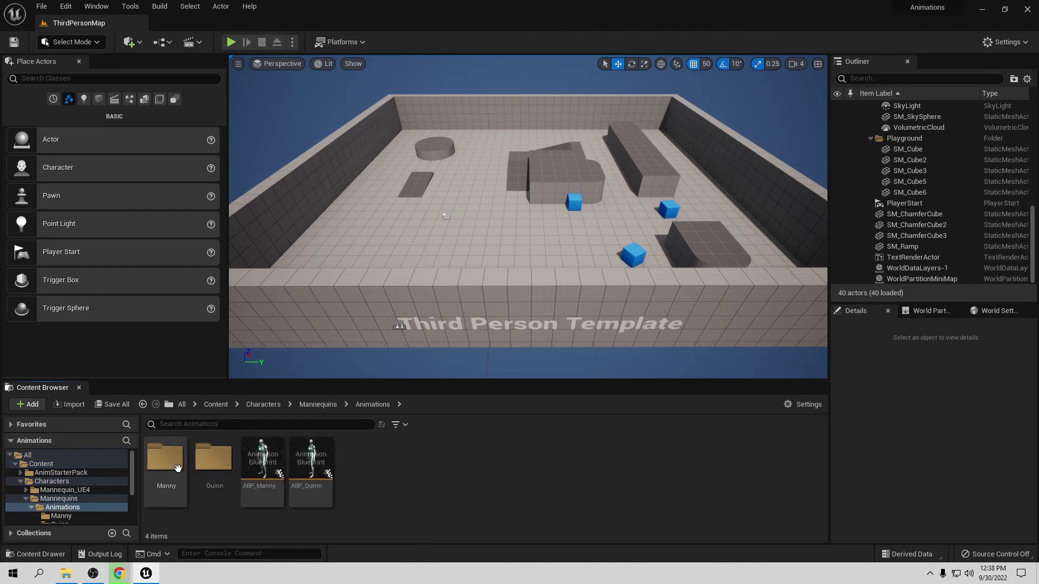
double_click(264, 468)
Wire a Manny_thigh_r_anim sequence player into Output Pose's Result and compile ABP_Manny
scroll(519, 416, "down", 1)
scroll(536, 303, "down", 1)
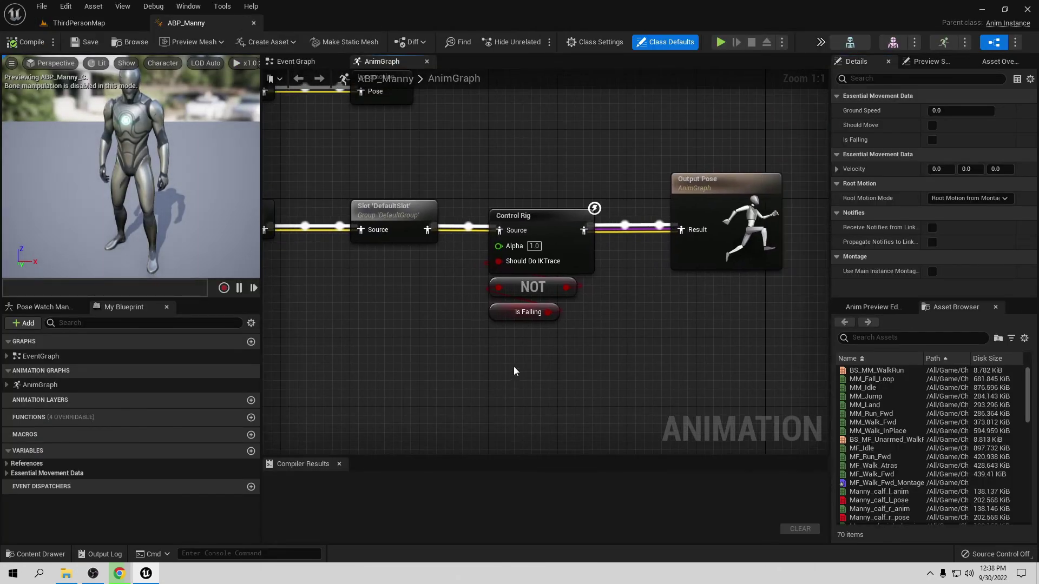
scroll(514, 366, "down", 1)
right_click_drag(514, 366, 715, 357)
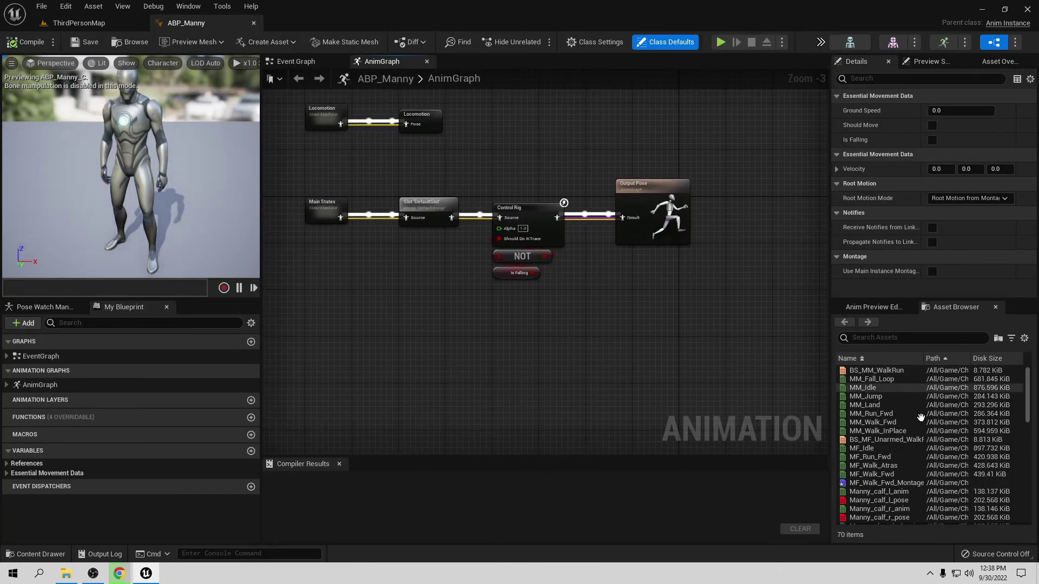
scroll(909, 410, "down", 2)
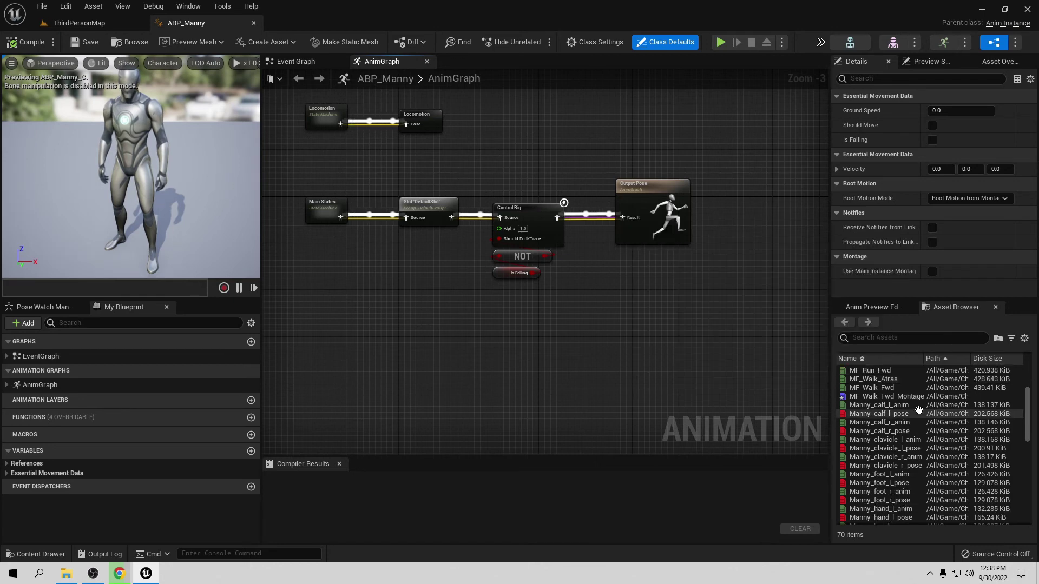
scroll(941, 455, "down", 6)
scroll(941, 461, "down", 1)
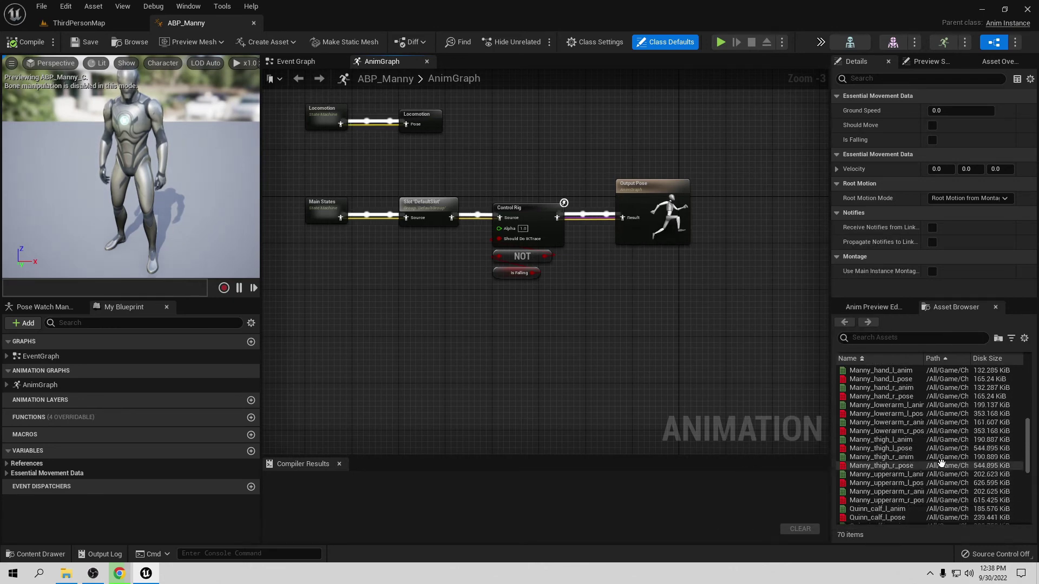
left_click_drag(937, 458, 416, 348)
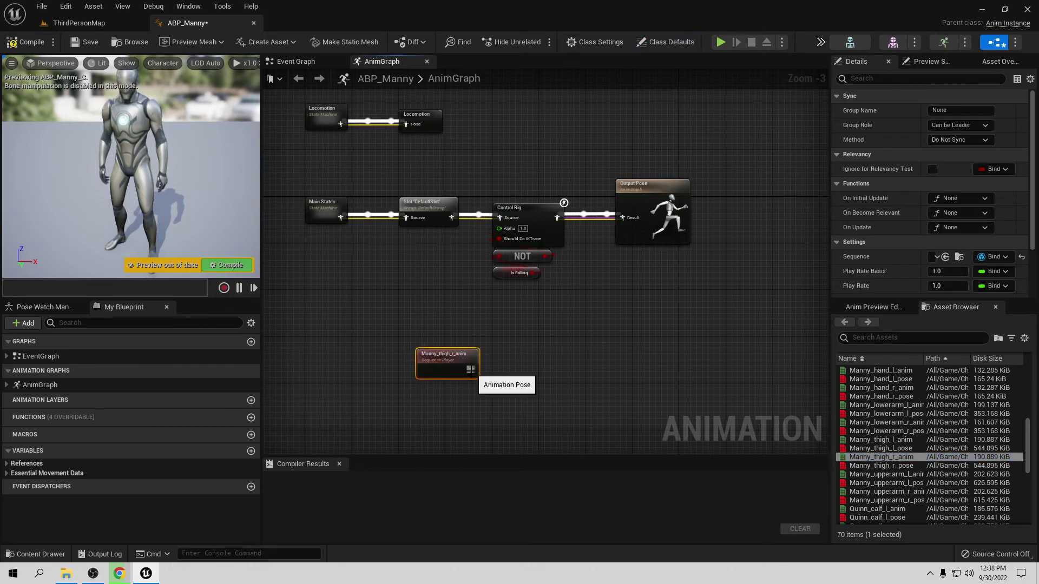
mouse_move(472, 370)
left_mouse_down()
mouse_move(592, 324)
mouse_move(624, 216)
left_mouse_up()
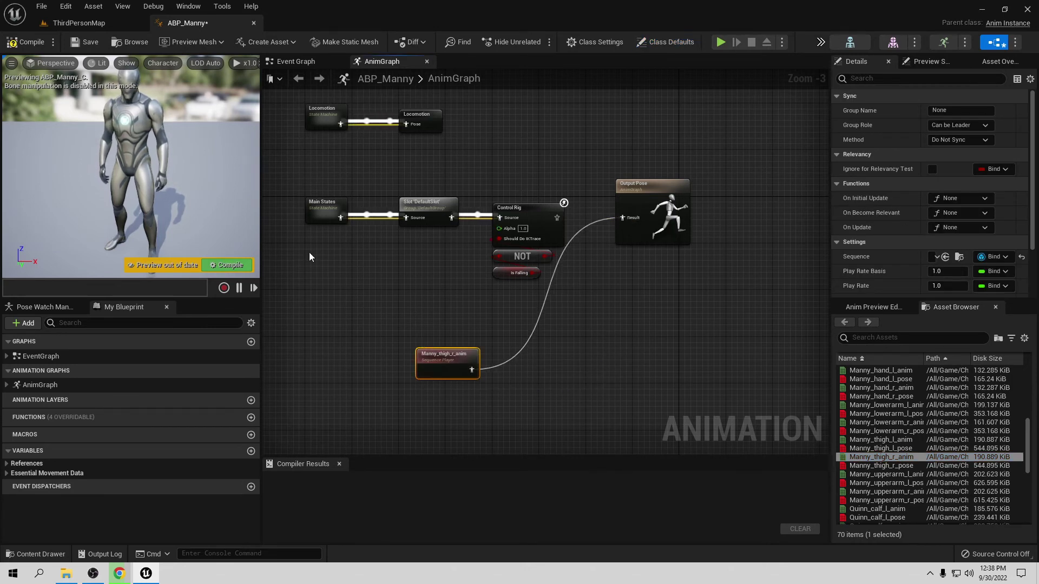
left_click(20, 42)
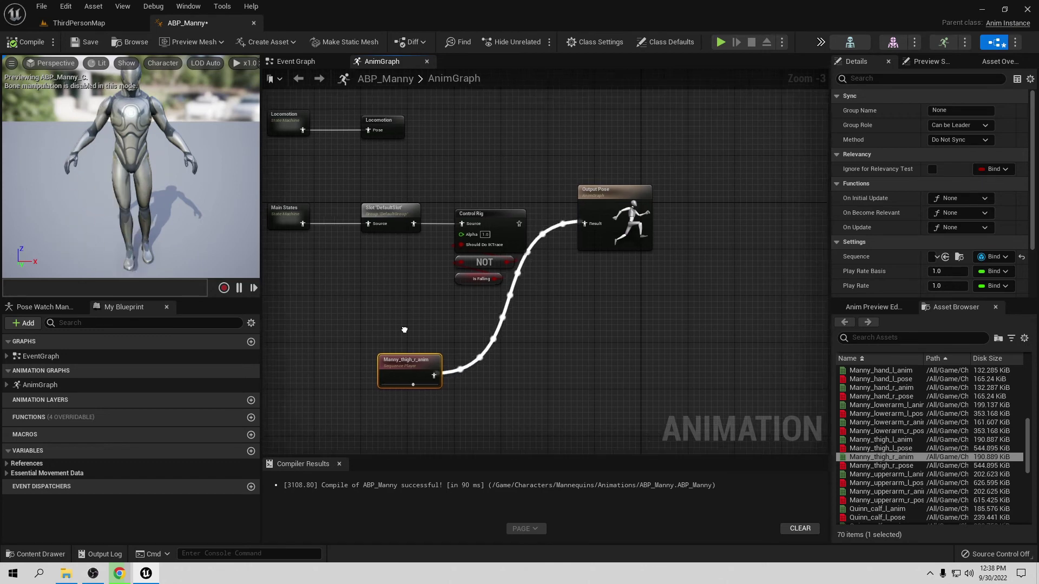
Insert a Mirror node between Manny_thigh_r_anim and Output Pose, untick Mirror, and compile
right_click_drag(460, 326, 395, 332)
mouse_move(415, 386)
left_mouse_down()
mouse_move(400, 359)
mouse_move(444, 346)
left_mouse_up()
type("mirror")
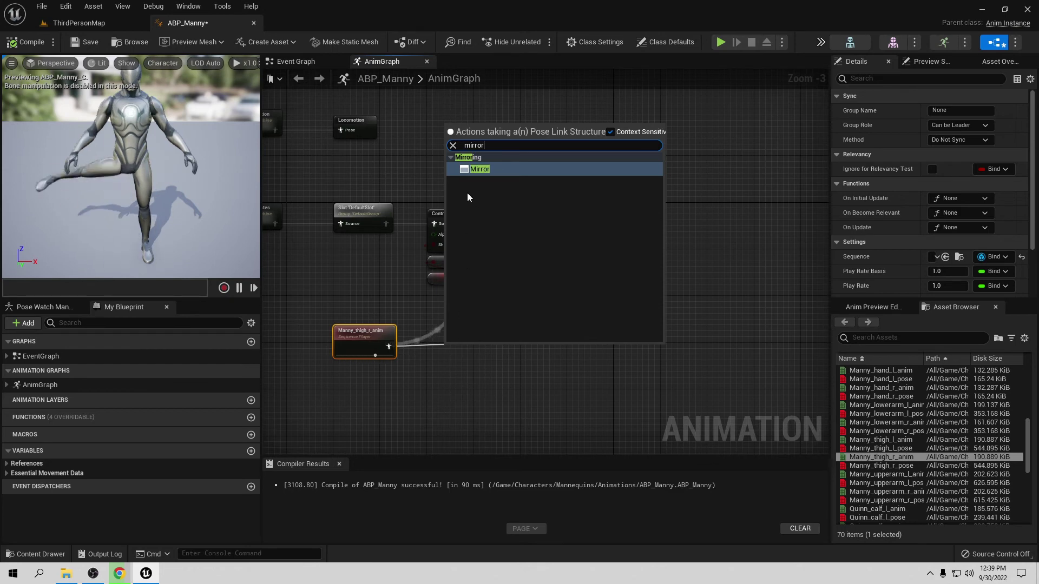
left_click(486, 170)
left_click_drag(485, 346, 460, 336)
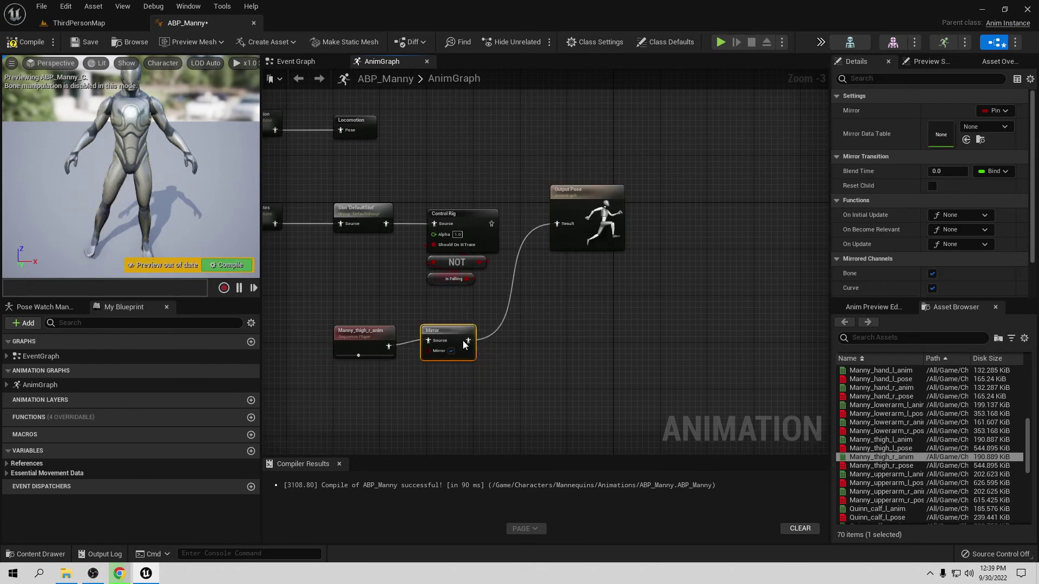
left_click(452, 358)
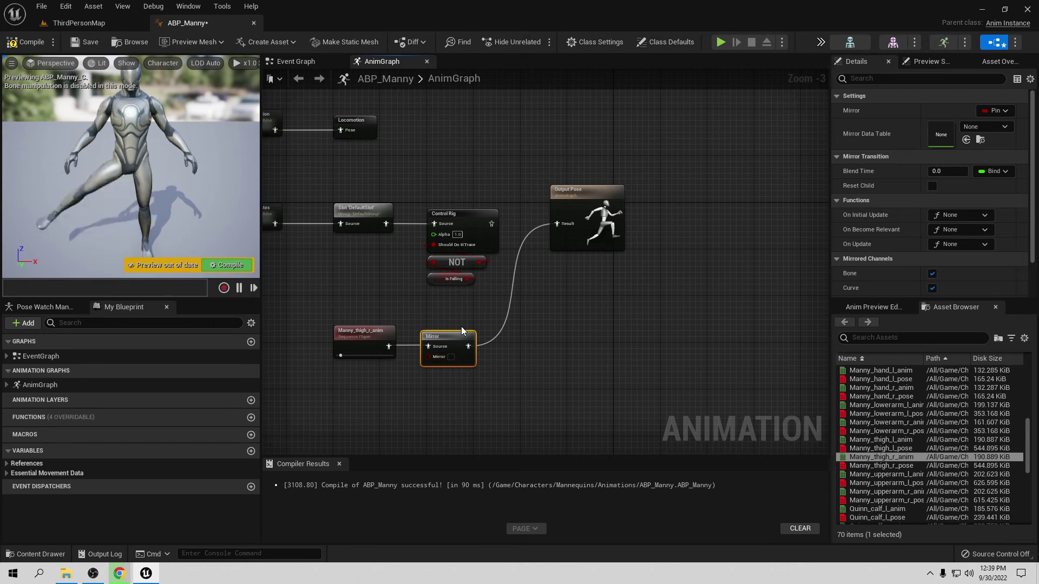
left_click(26, 44)
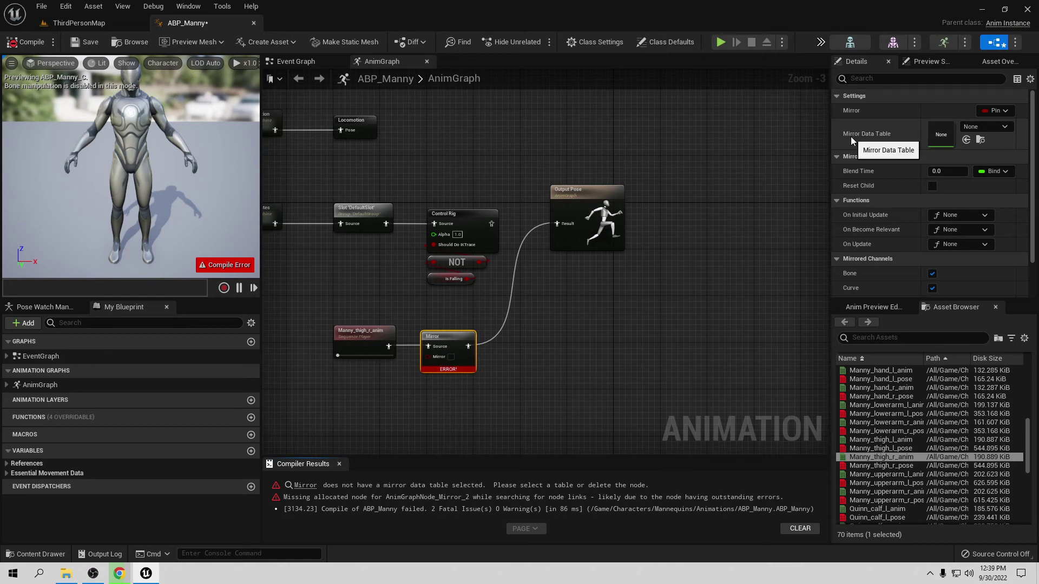
Create a DP_Mirror Mirror Data Table for SK_Mannequin in Animations and save the four modified assets
left_click(982, 139)
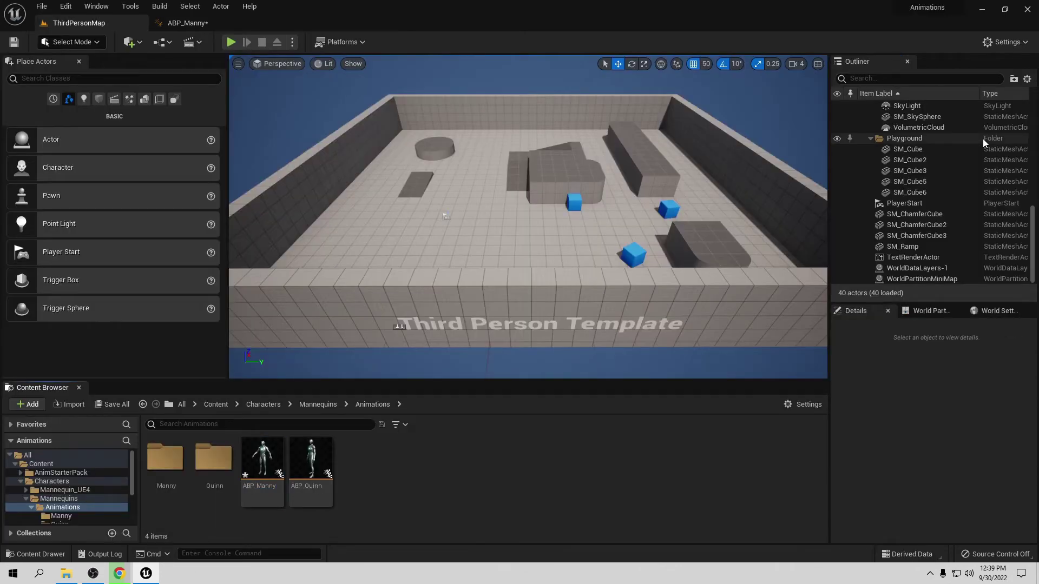
right_click(373, 482)
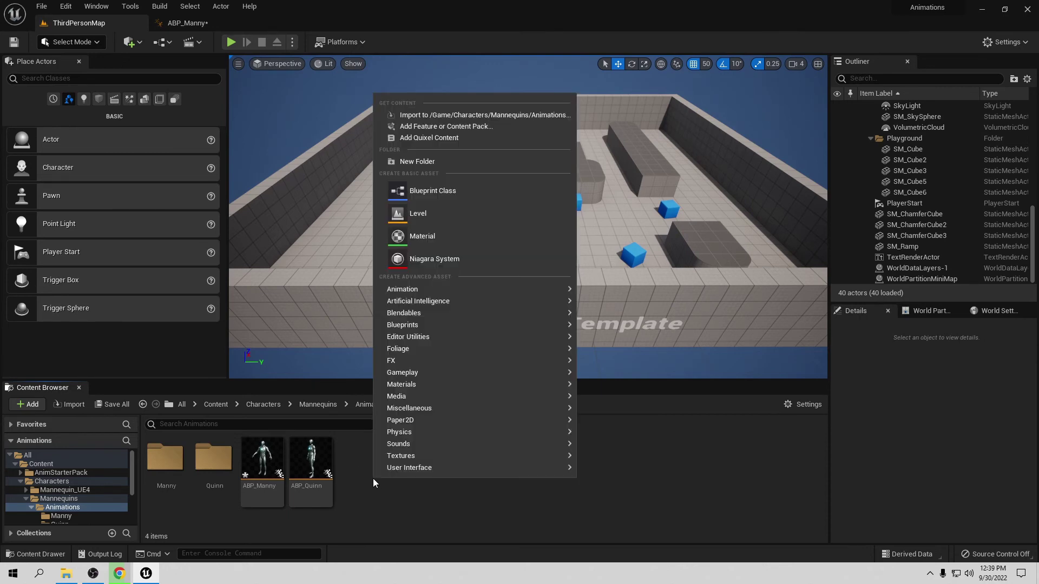
mouse_move(415, 291)
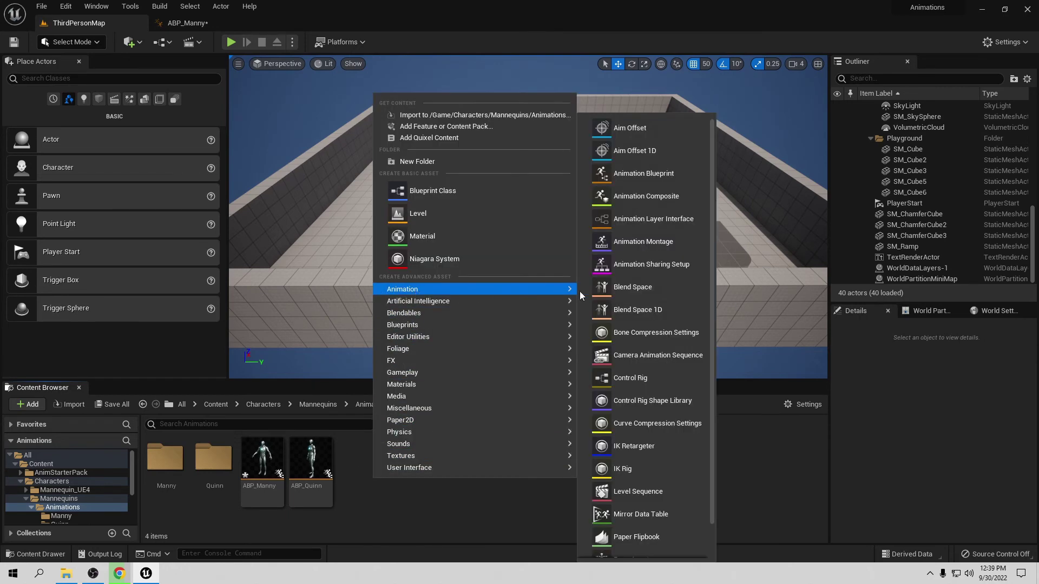
left_click(641, 512)
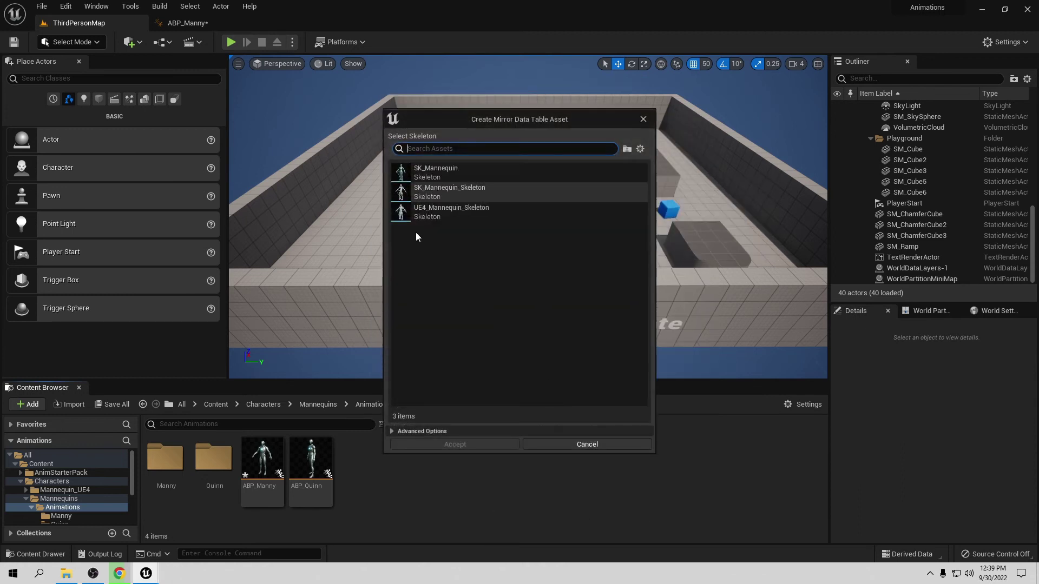
left_click(436, 178)
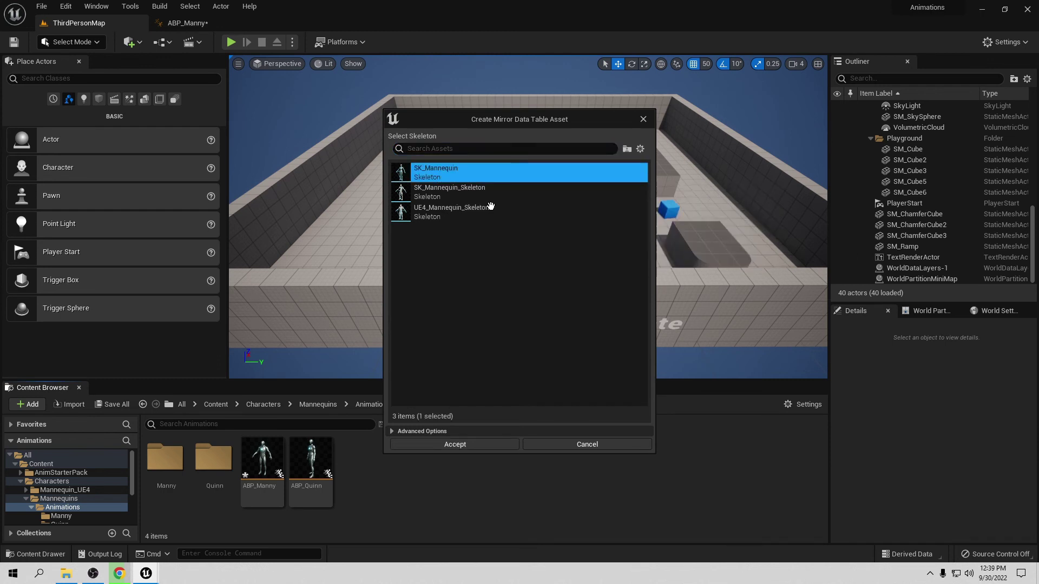
left_click(462, 446)
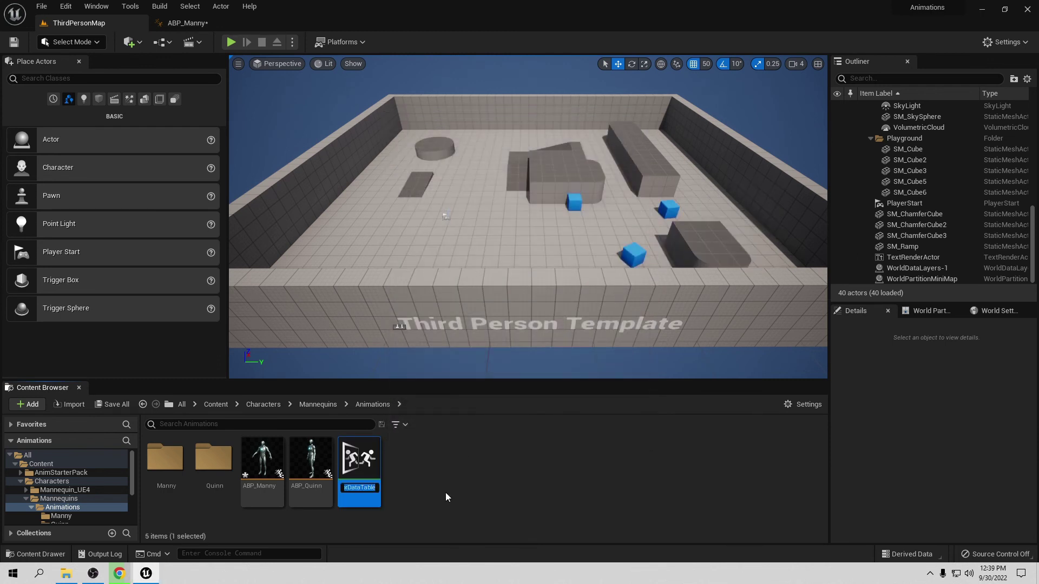
type("DP_")
type("Mirror")
key("Return")
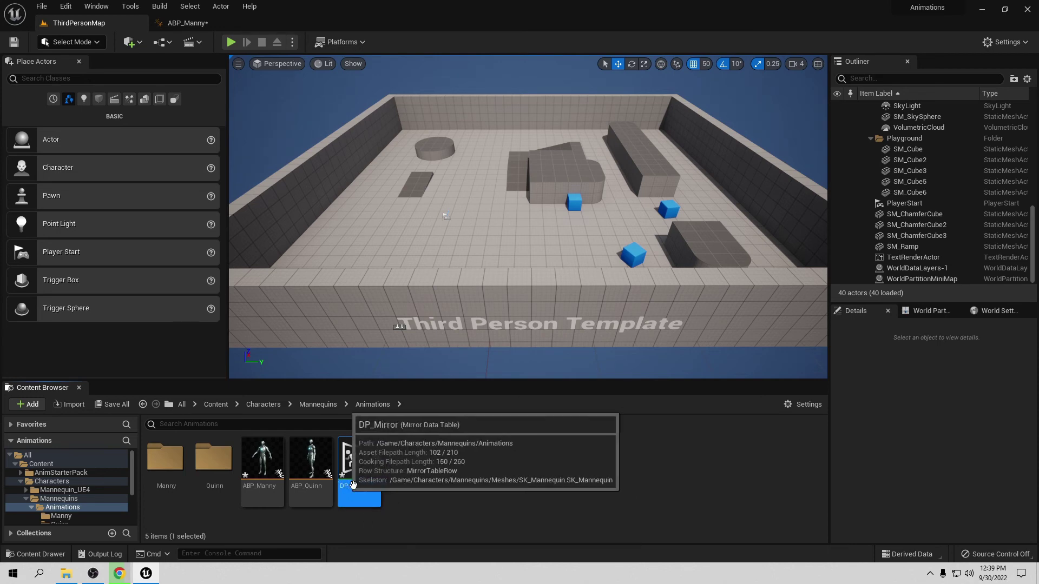
left_click(114, 409)
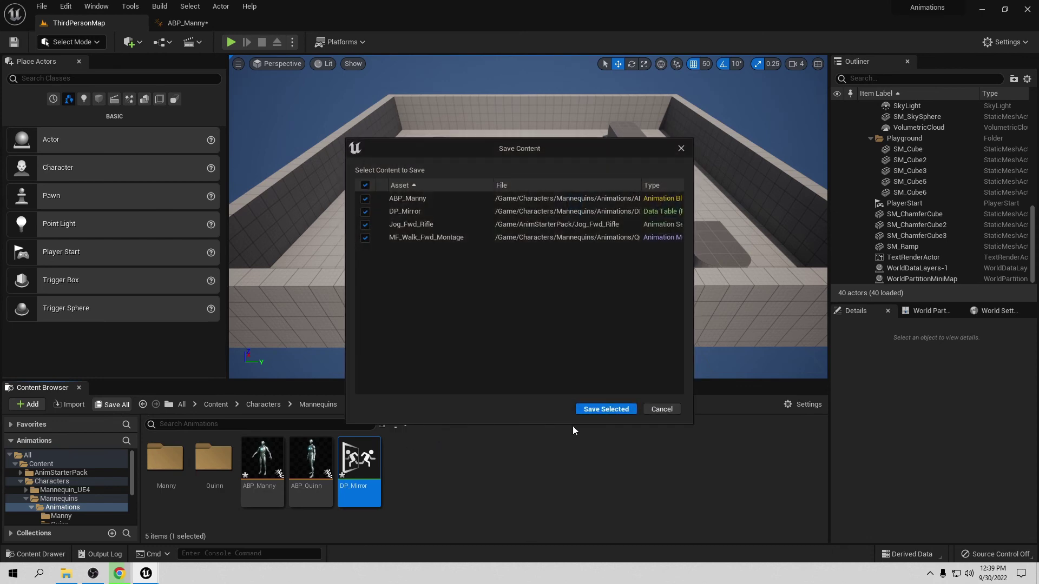
left_click(606, 409)
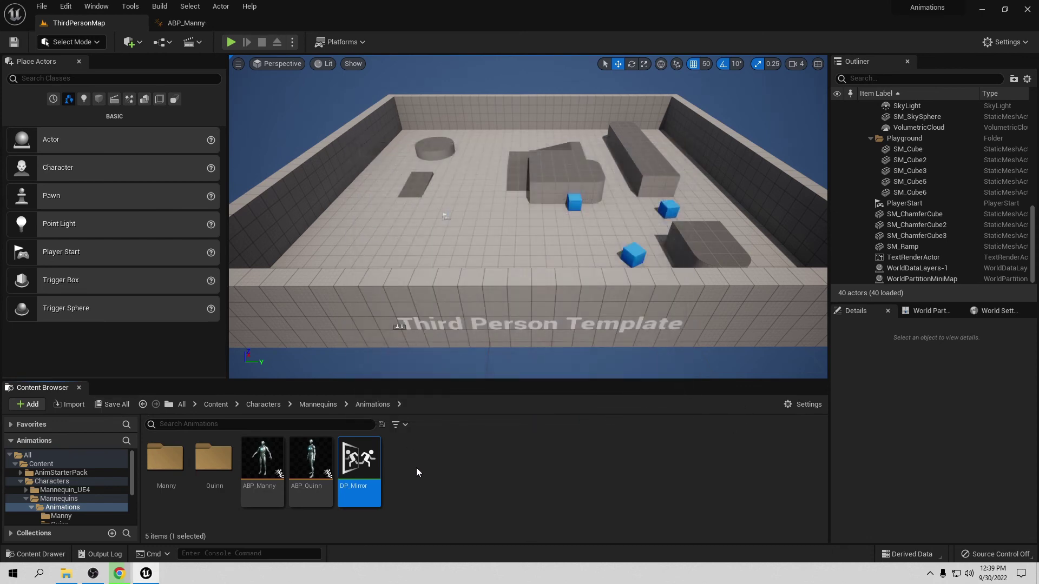
Assign DP_Mirror as the ABP_Manny Mirror node's data table and compile
double_click(261, 467)
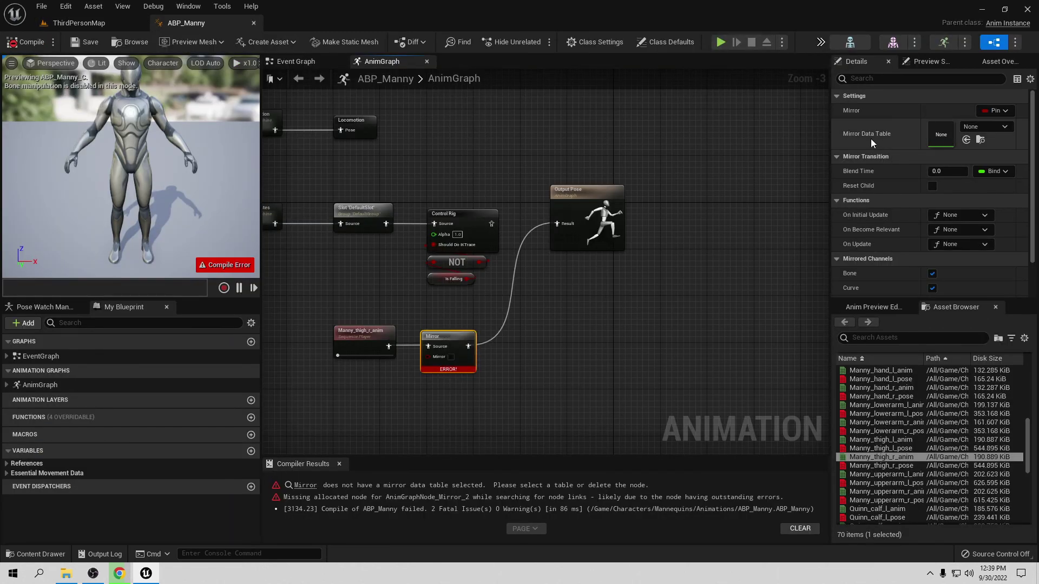
left_click(969, 129)
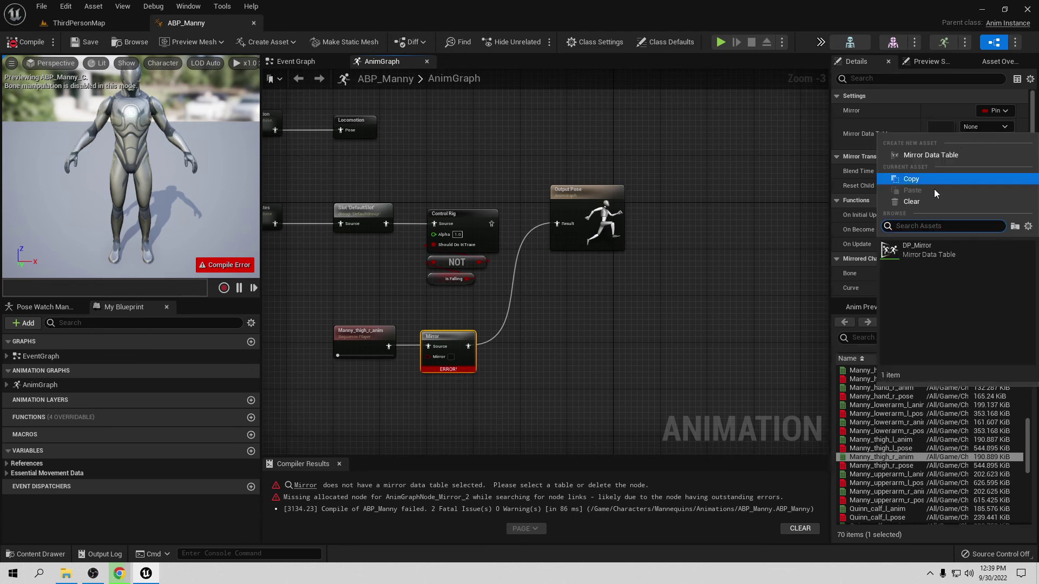
left_click(930, 250)
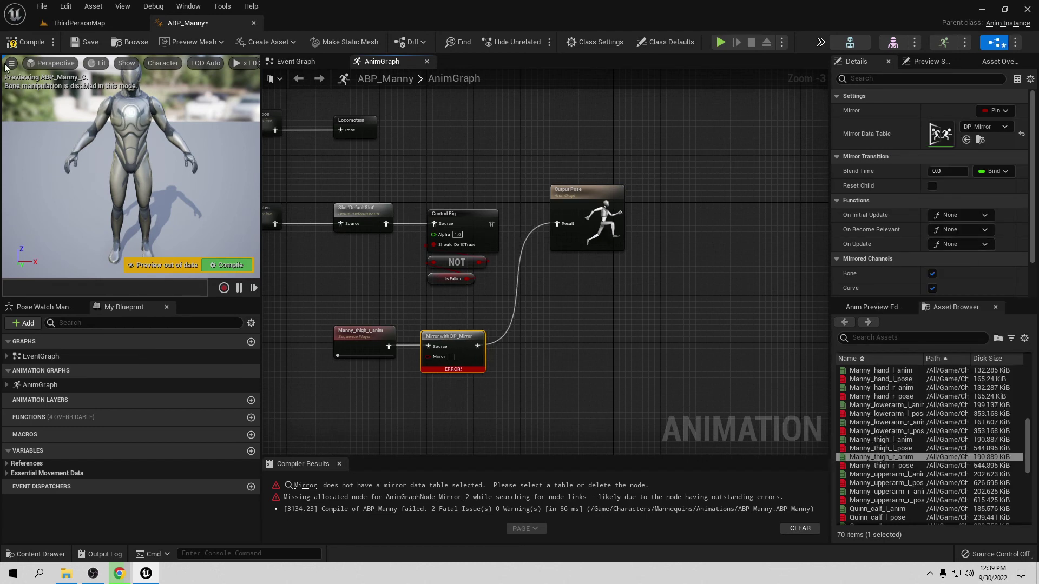
left_click(27, 42)
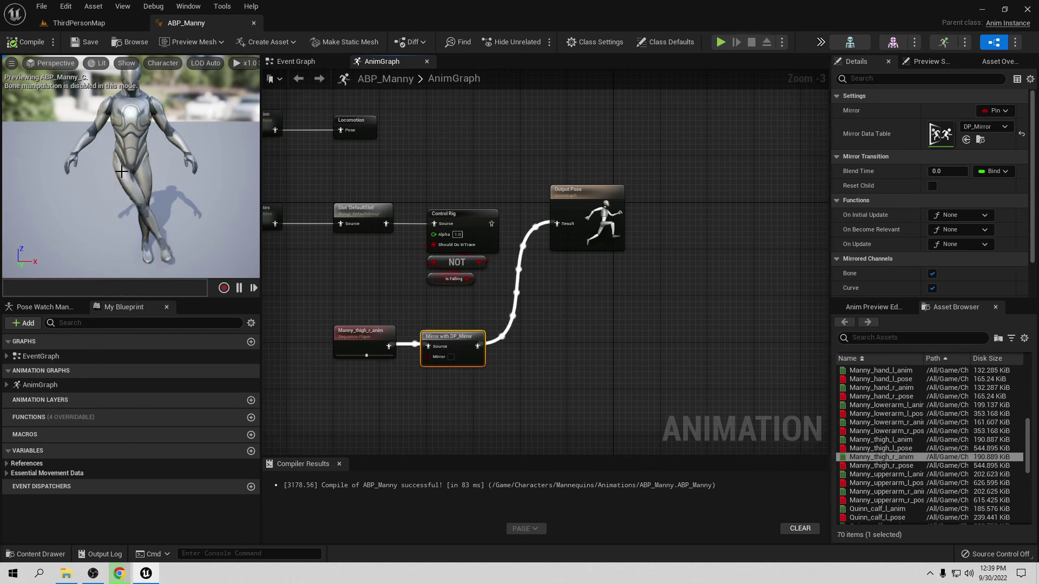
Tick the Mirror node's Mirror checkbox and recompile ABP_Manny
left_click(452, 357)
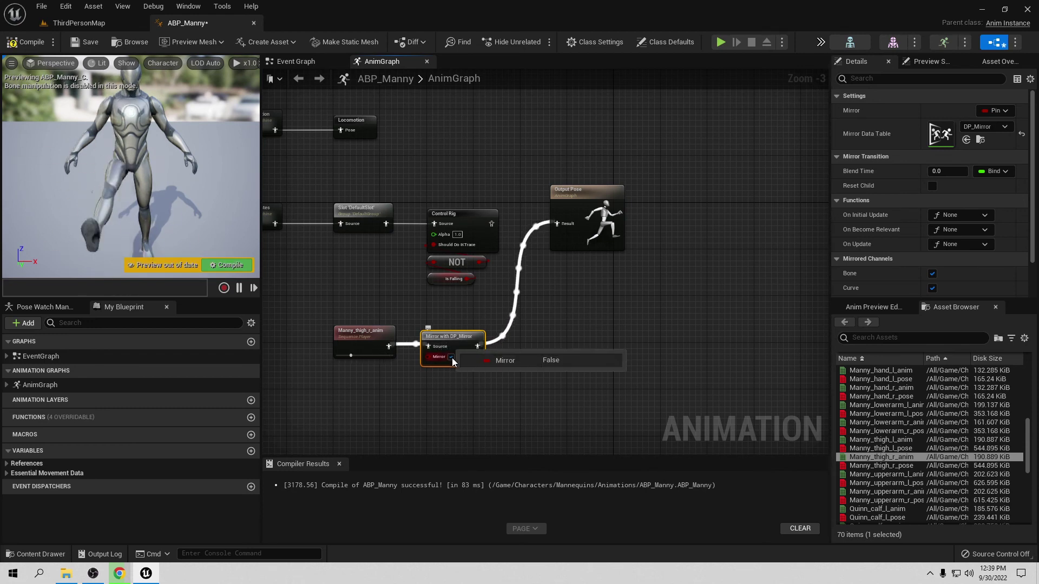
left_click(27, 42)
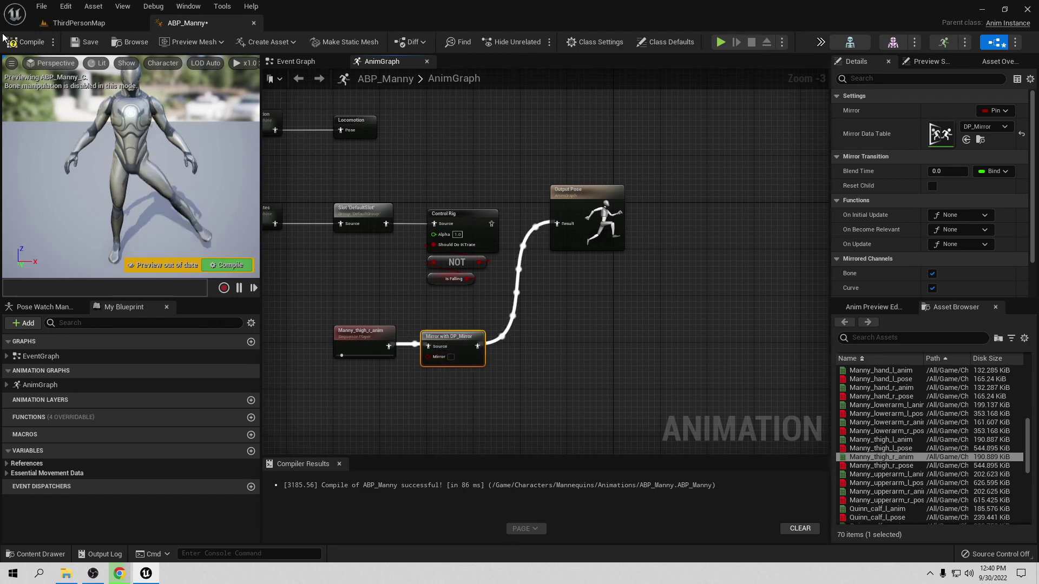
left_click(29, 43)
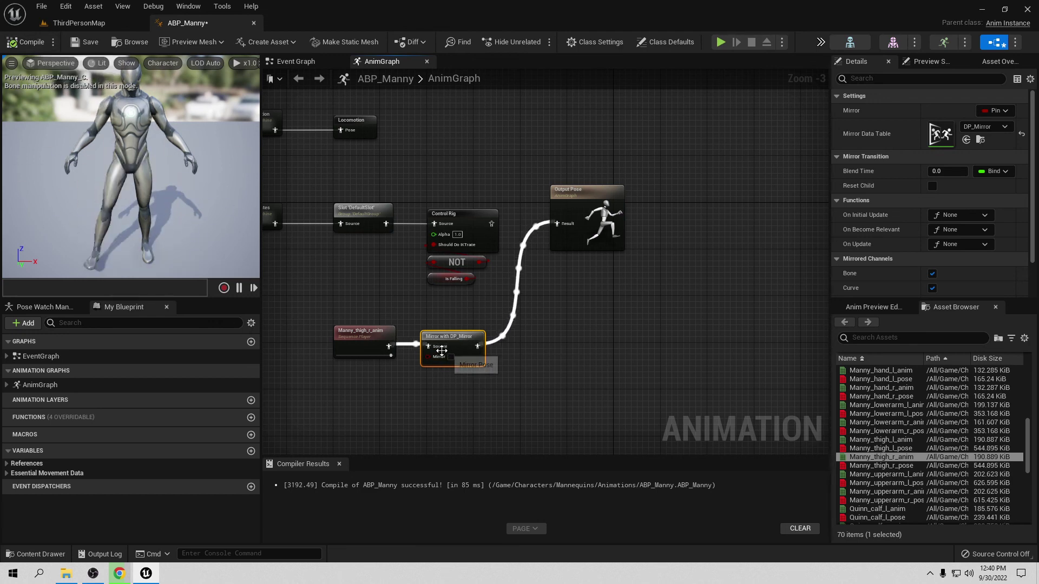
left_click(451, 357)
left_click(25, 43)
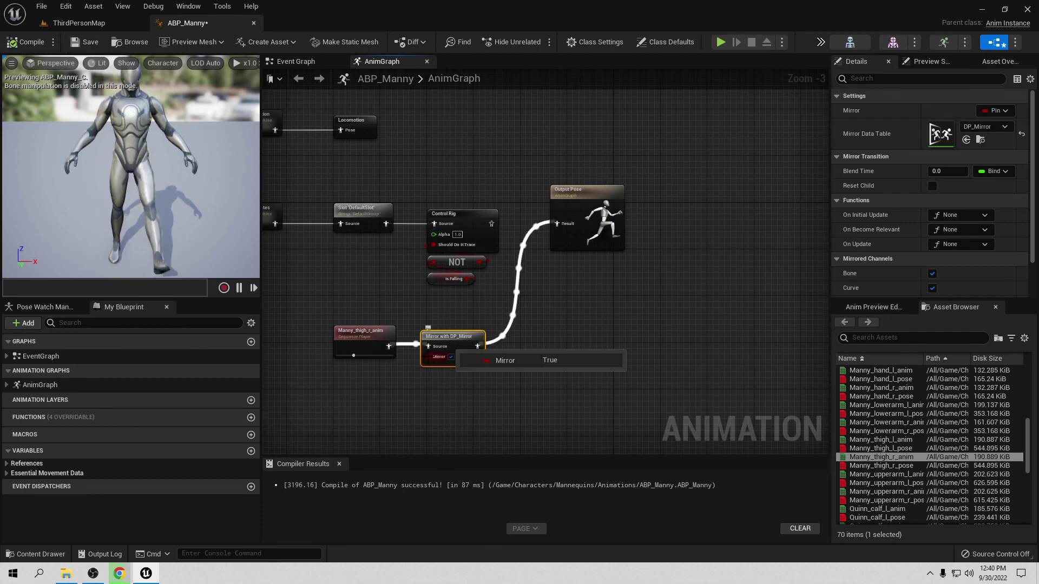
left_click_drag(434, 357, 386, 388)
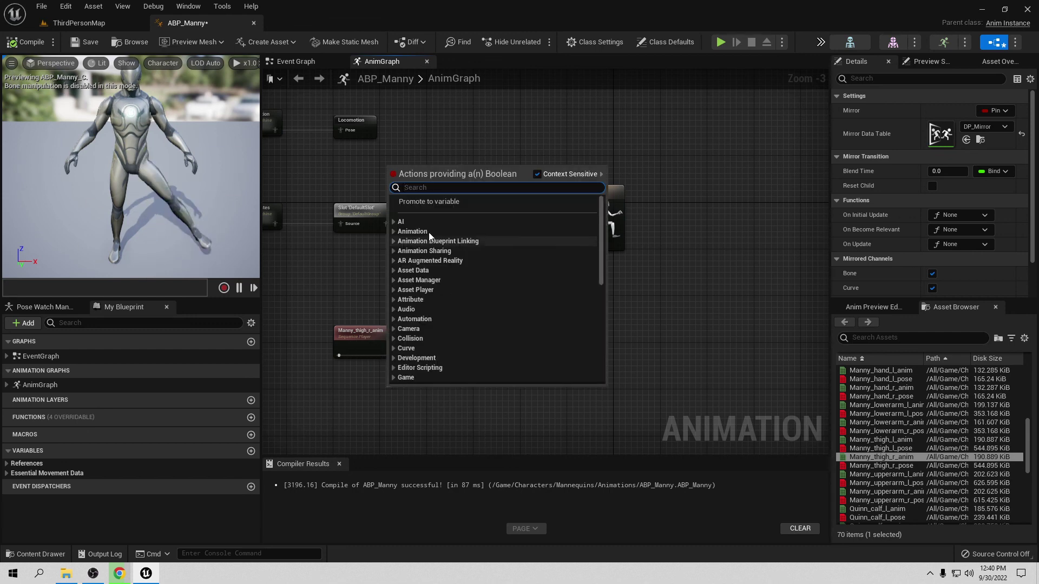
Promote the Mirror pin to a Boolean variable named Mirror, place its getter nearby, and compile
left_click(435, 202)
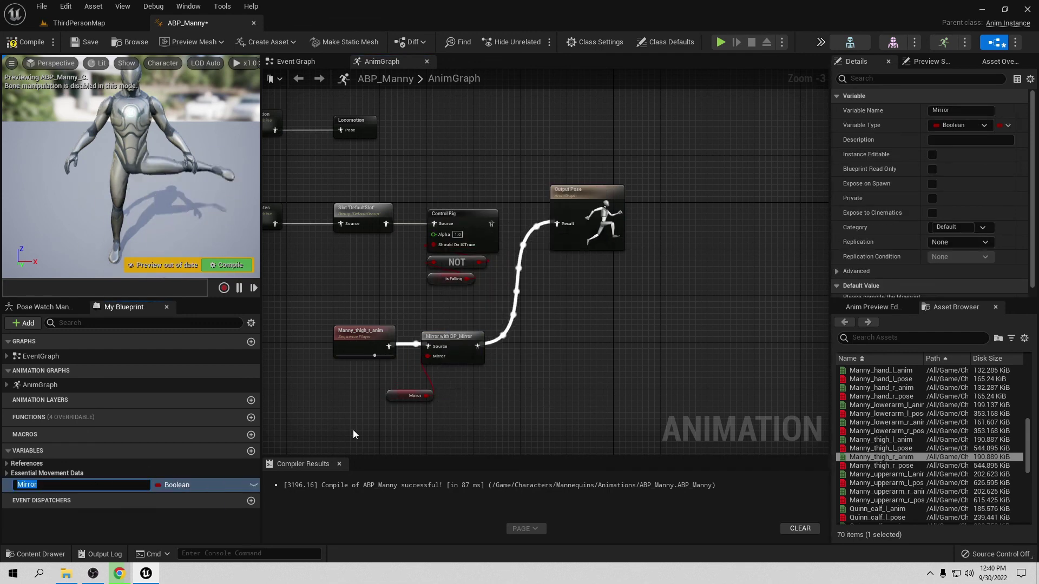
left_click_drag(400, 396, 371, 378)
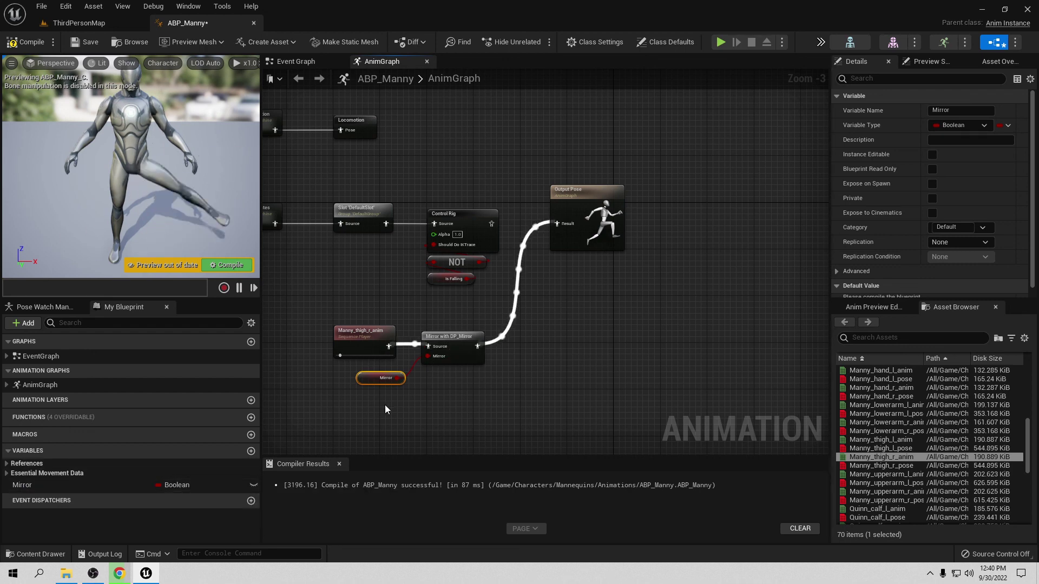
mouse_move(414, 368)
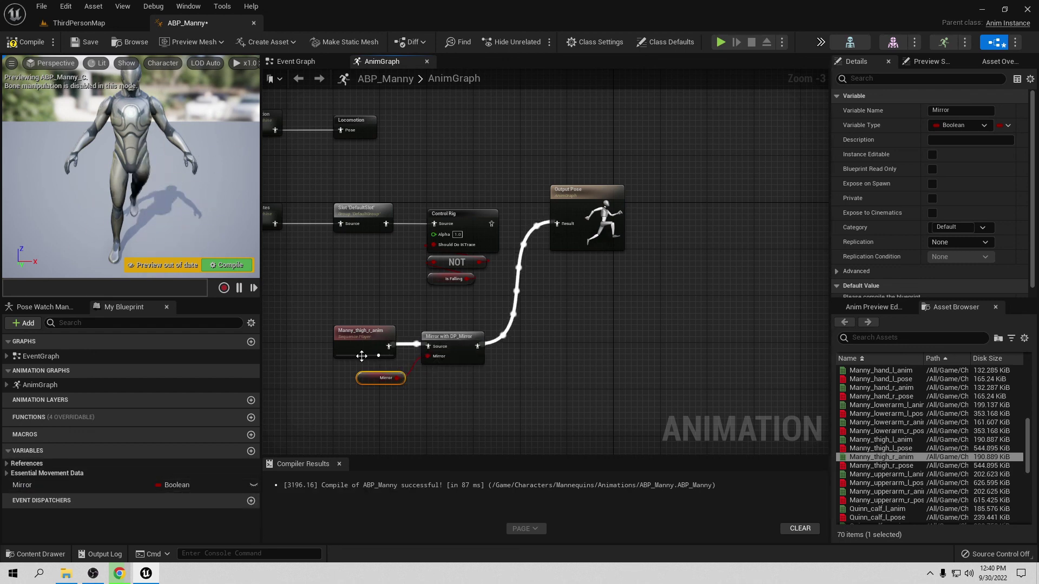
left_click(40, 47)
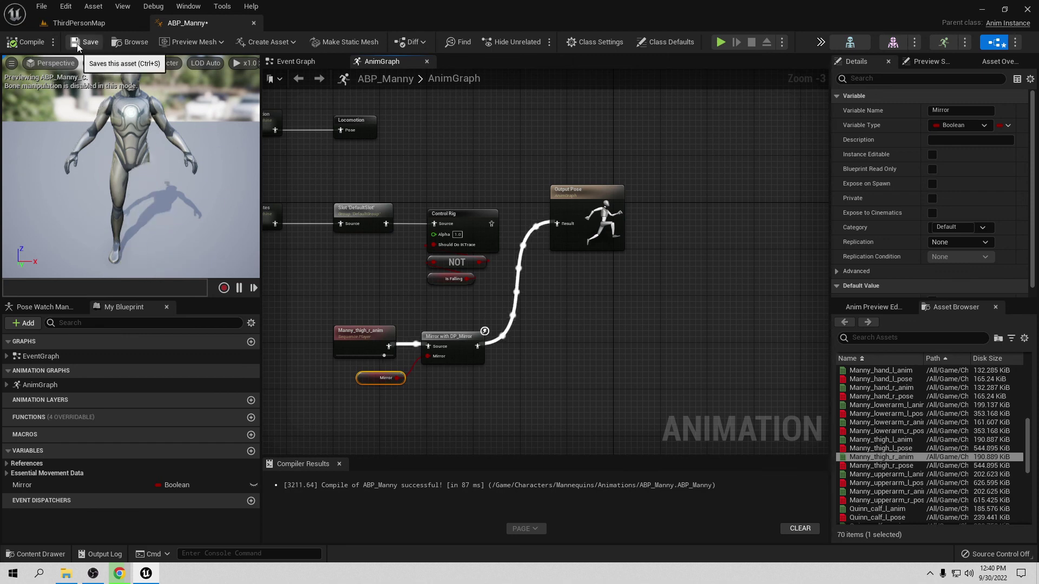